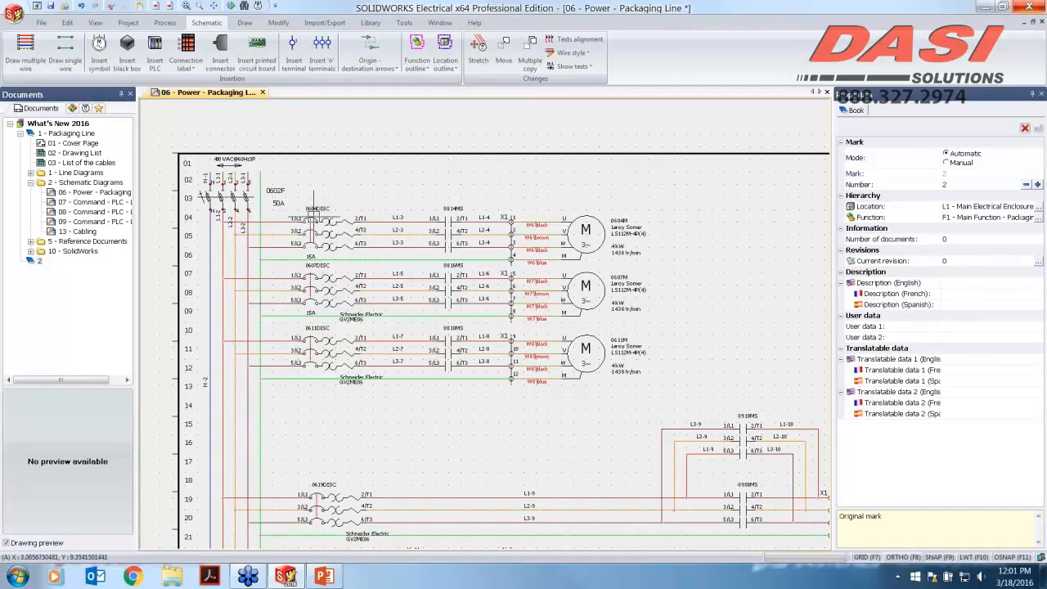
# Step: Select the 0604DISC disconnect to review its properties and toggle the properties panel's edit mode
pyautogui.scroll(2, 325, 220)
pyautogui.scroll(2, 325, 219)
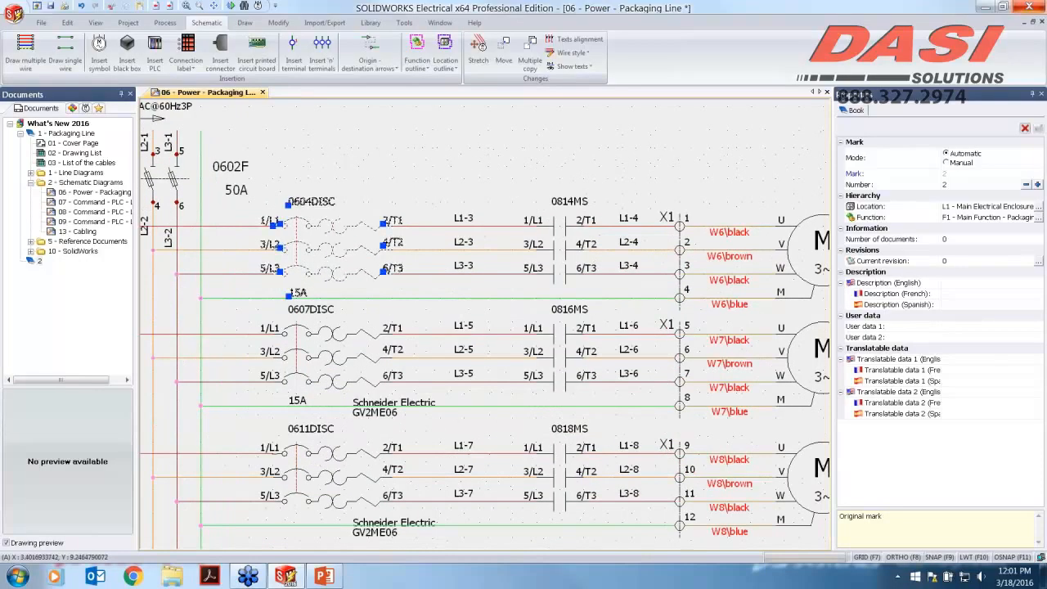
pyautogui.click(335, 226)
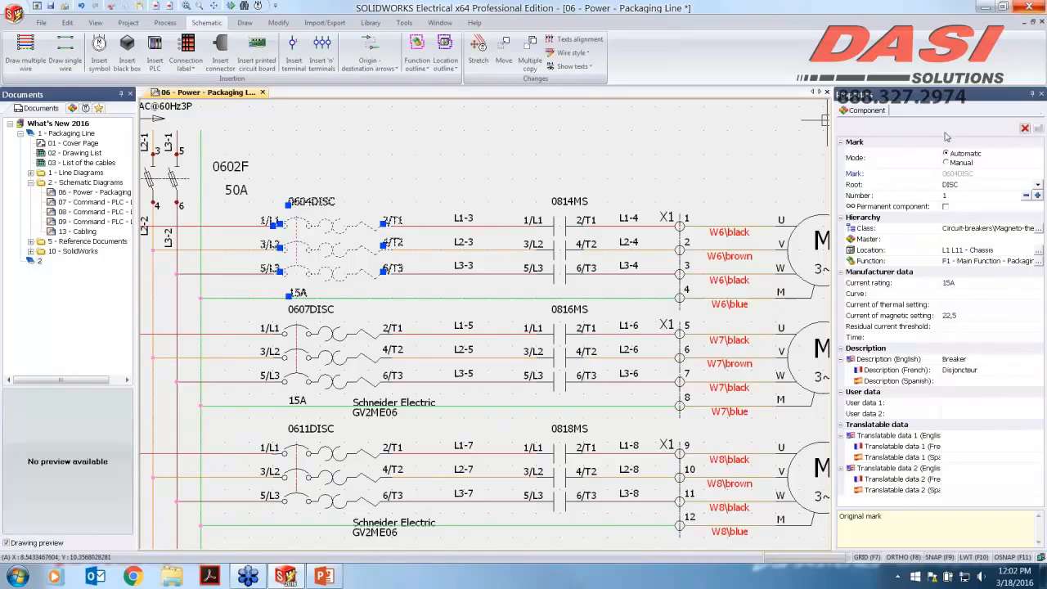
pyautogui.click(1026, 128)
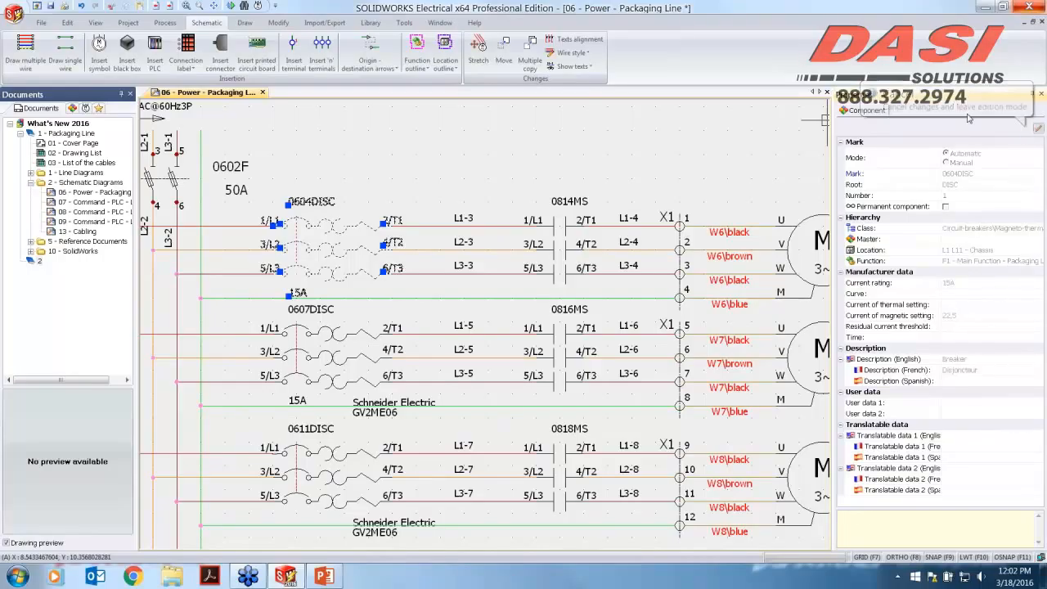
pyautogui.click(1035, 131)
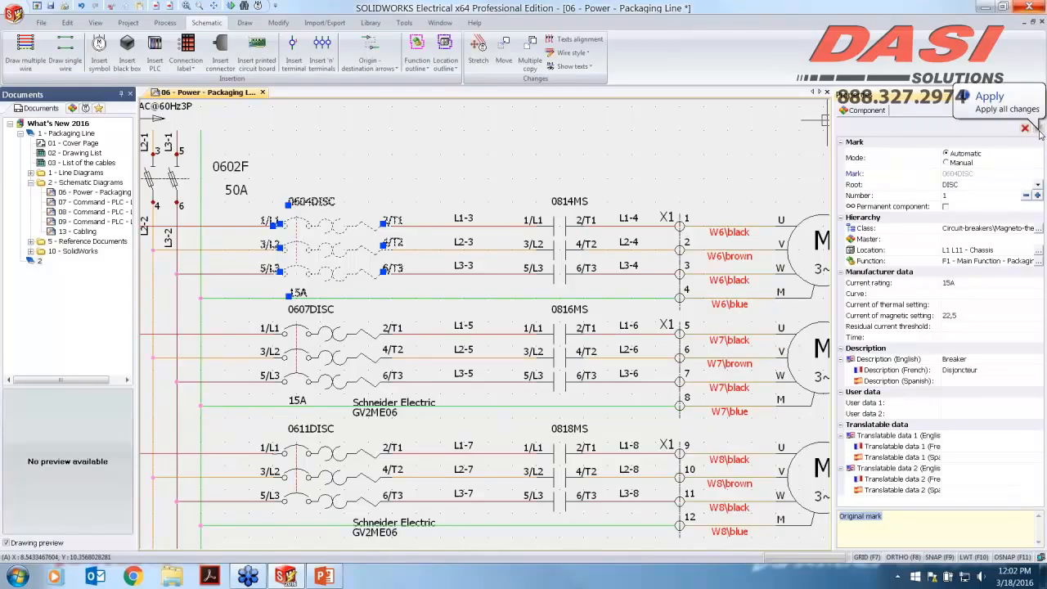
# Step: Review the properties of the 0814MS contactor, the 06 - Power - Packaging Line drawing and the project
pyautogui.click(551, 222)
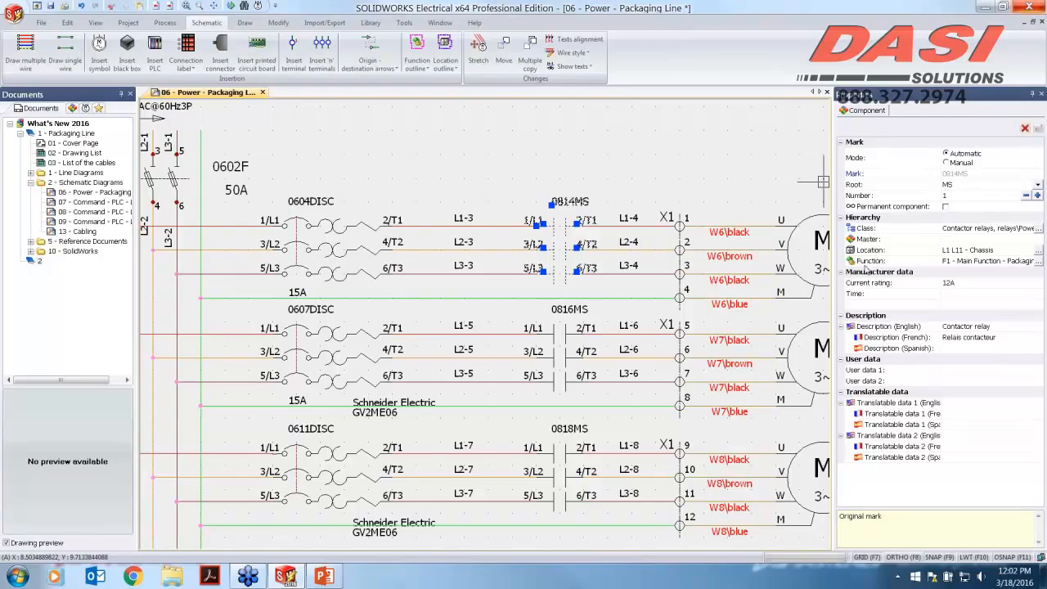
pyautogui.press('Escape')
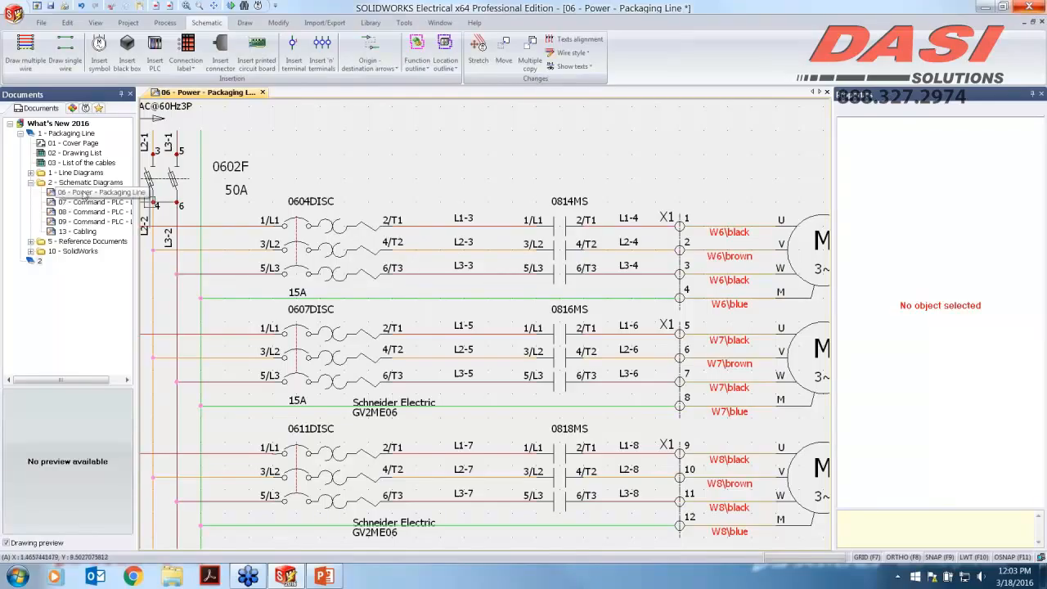
pyautogui.click(76, 193)
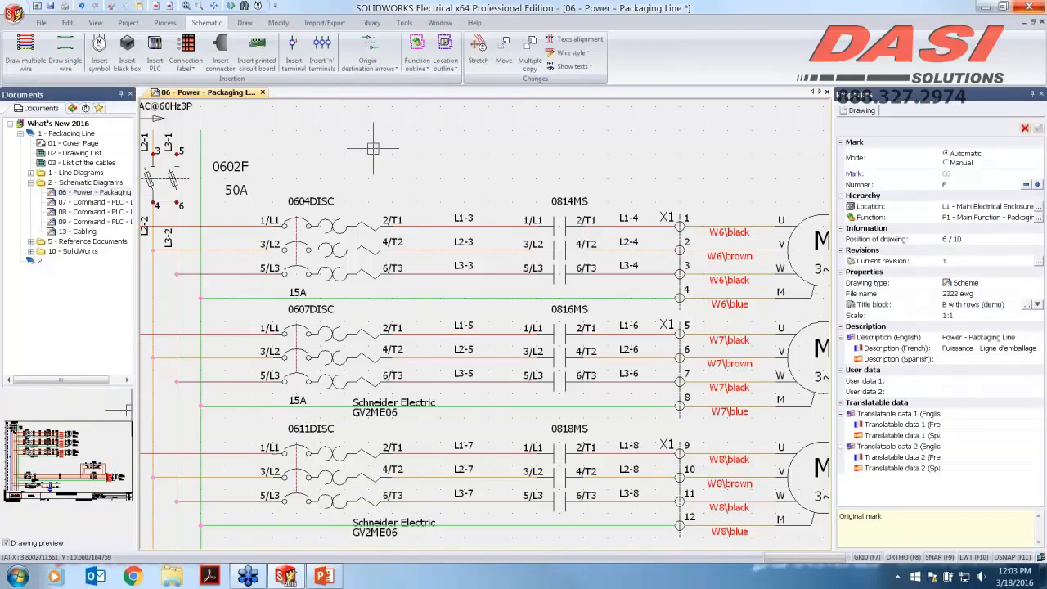
pyautogui.click(63, 124)
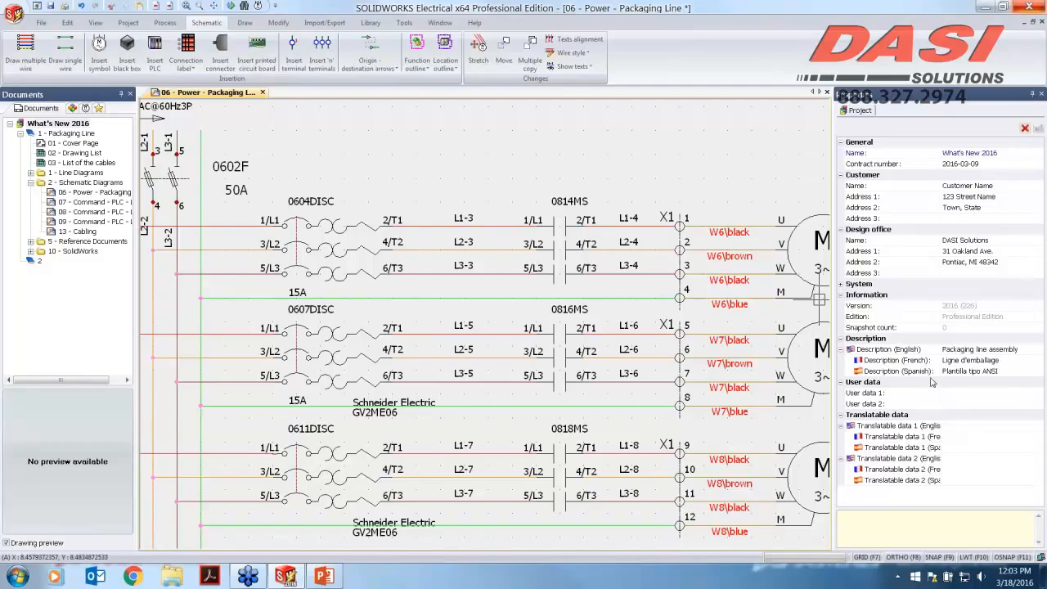
# Step: Try to enable password protection in the interface configuration's rights management settings, cancelling the change
pyautogui.click(372, 23)
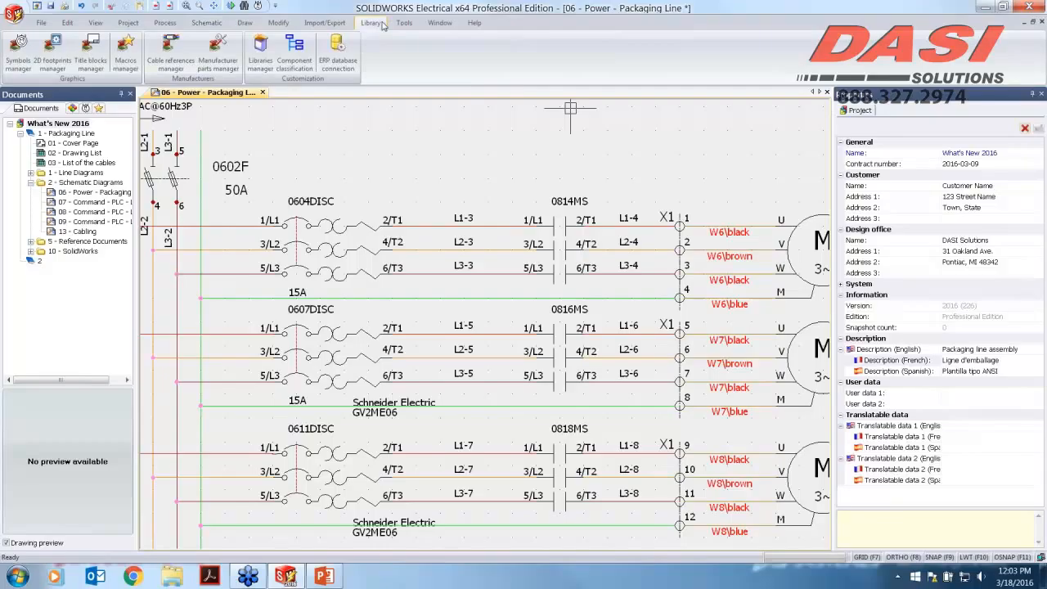
pyautogui.click(404, 24)
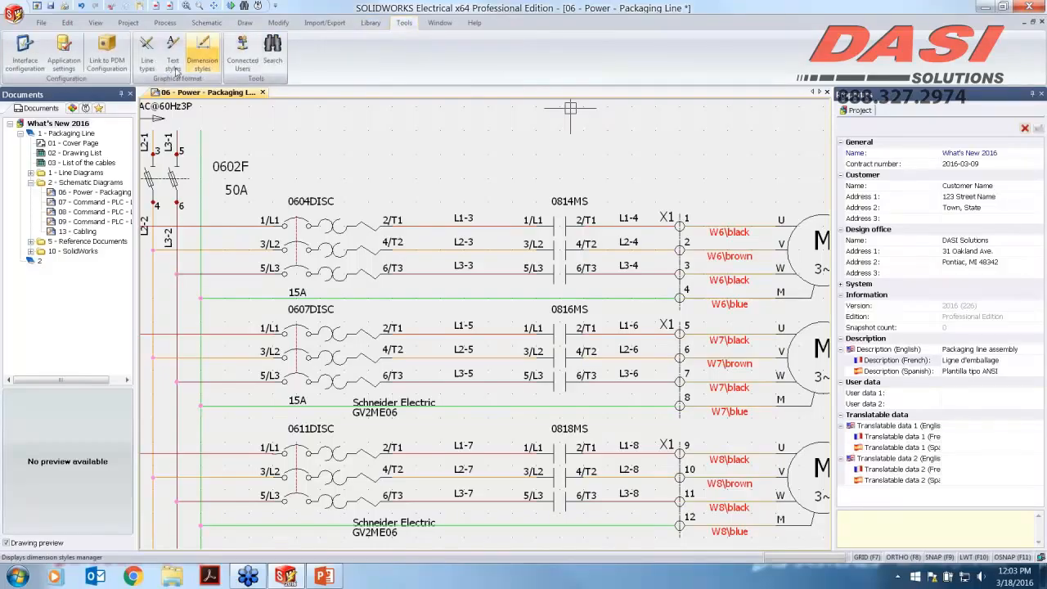
pyautogui.click(20, 68)
pyautogui.click(499, 115)
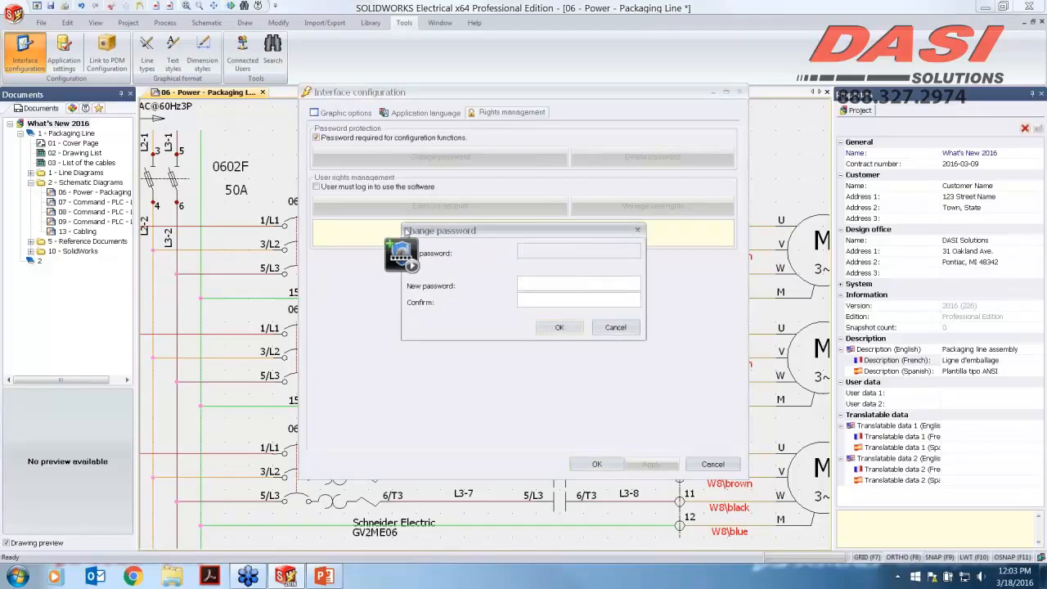
pyautogui.click(615, 327)
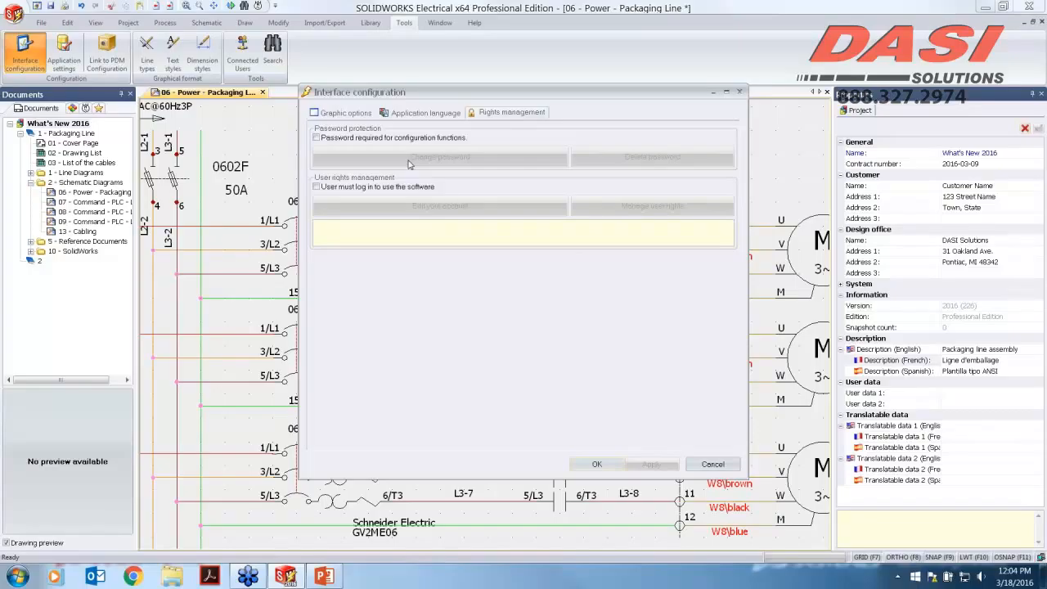
pyautogui.click(713, 465)
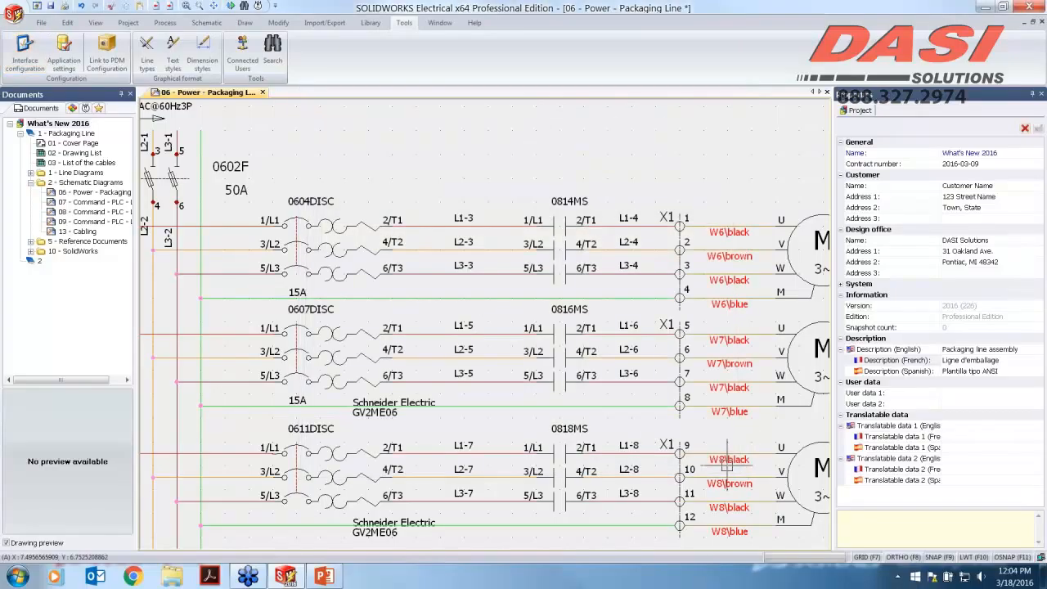
# Step: Hide the wire connection dots in the project configuration's graphic settings
pyautogui.scroll(2, 253, 278)
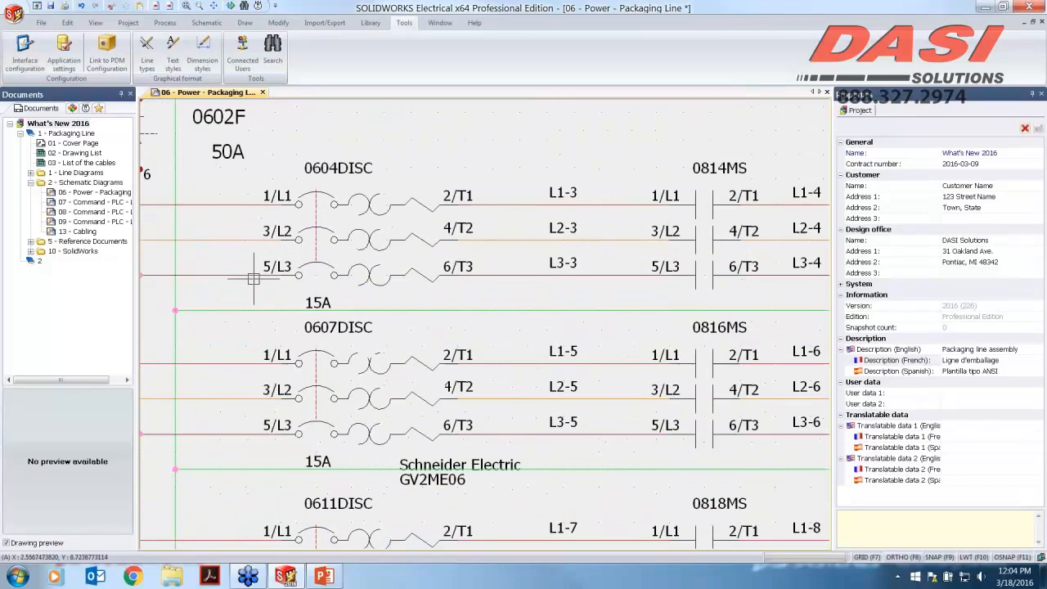
pyautogui.moveTo(236, 298); pyautogui.dragTo(432, 267, button='middle')
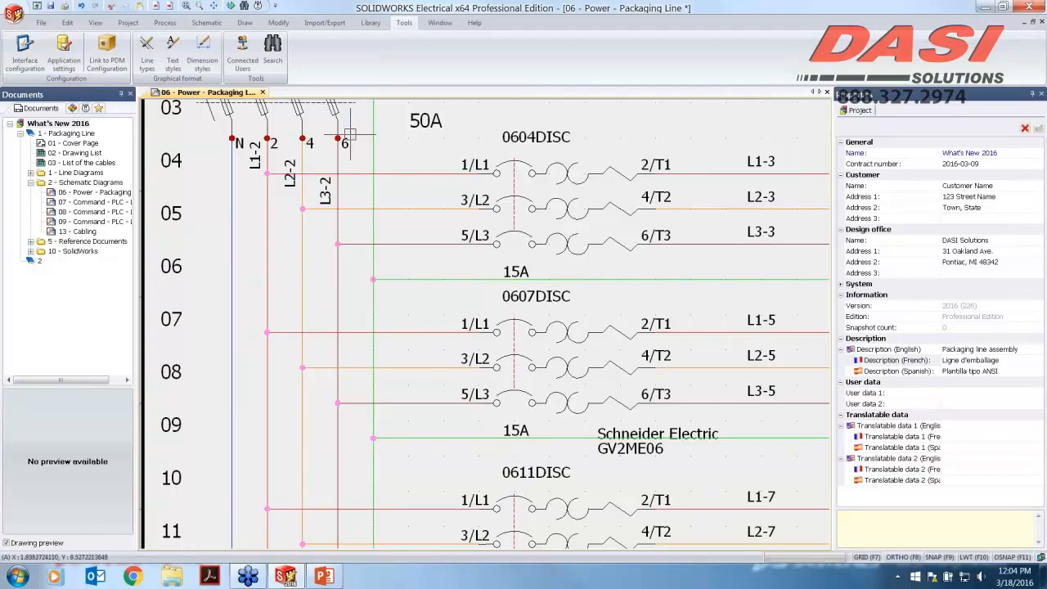
pyautogui.click(126, 23)
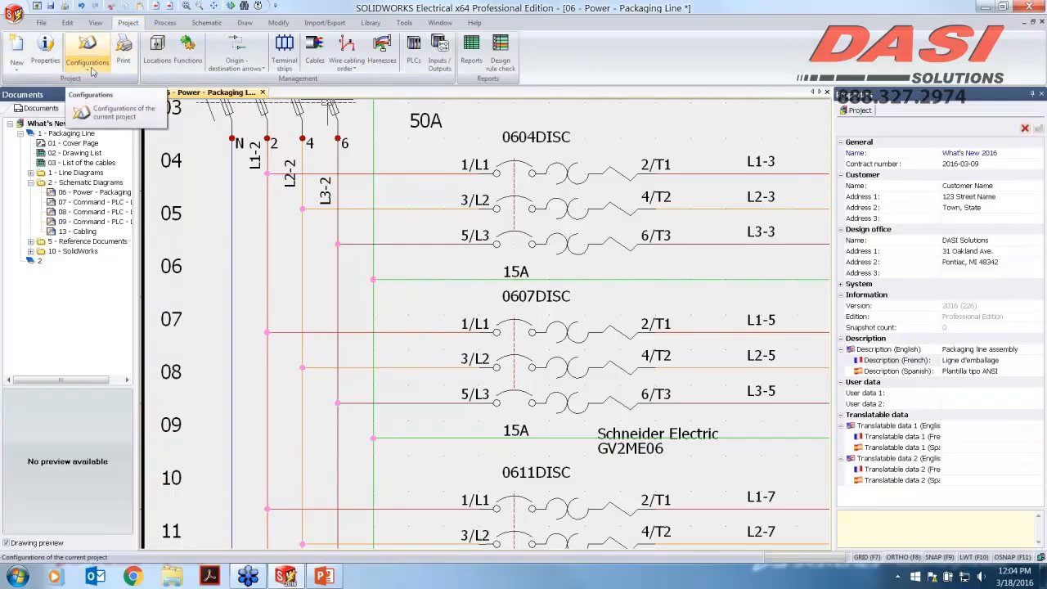
pyautogui.click(91, 72)
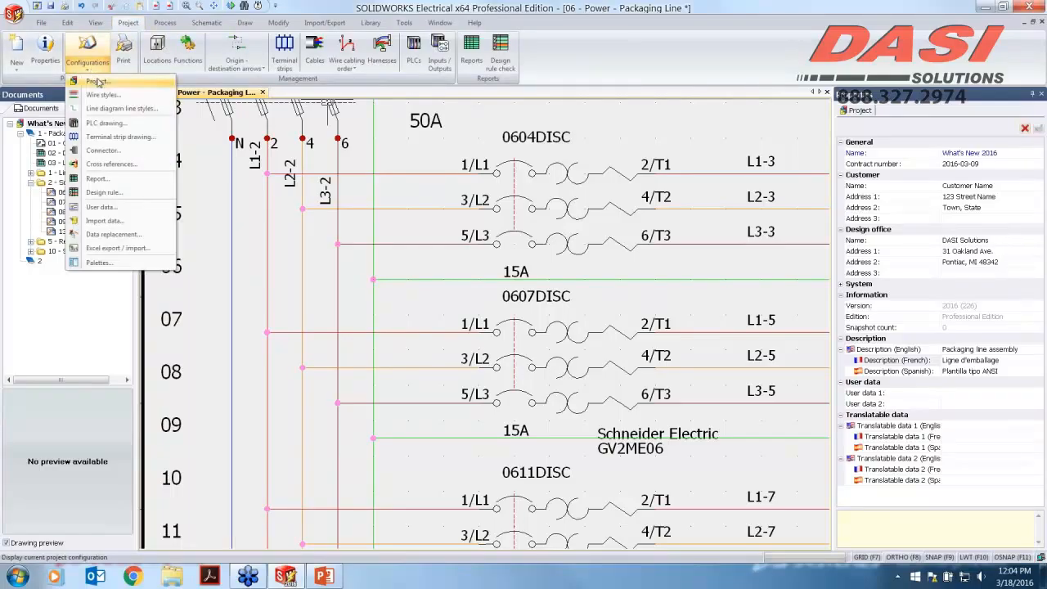
pyautogui.click(103, 83)
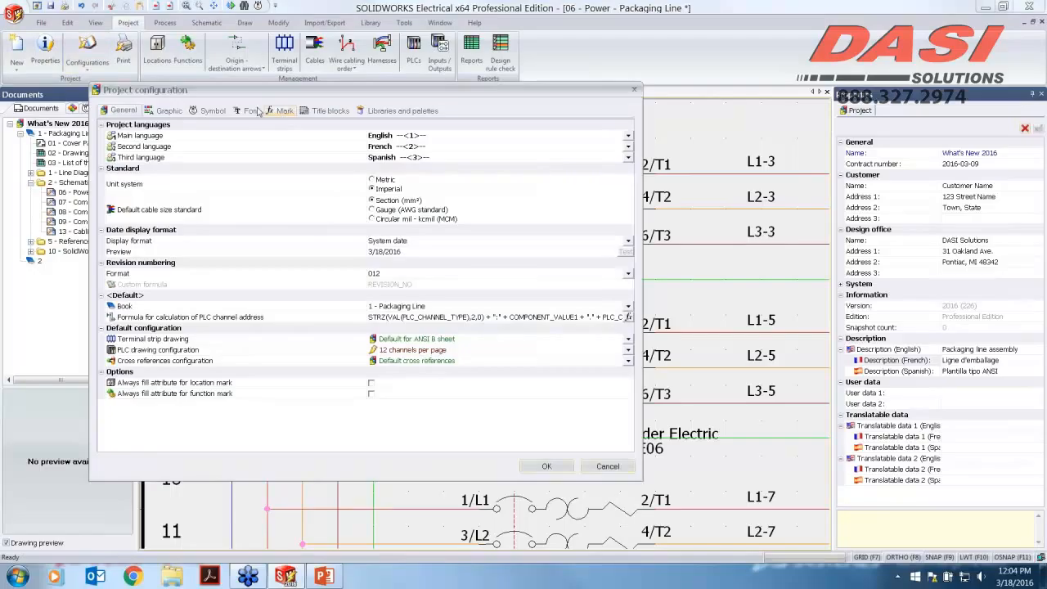
pyautogui.click(168, 110)
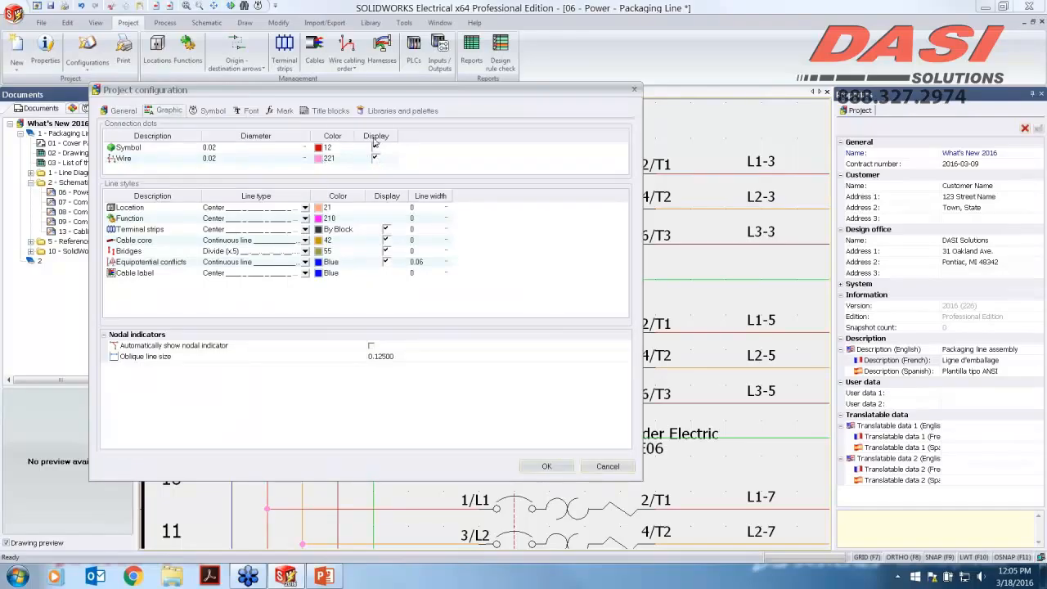
pyautogui.moveTo(398, 96); pyautogui.dragTo(587, 101)
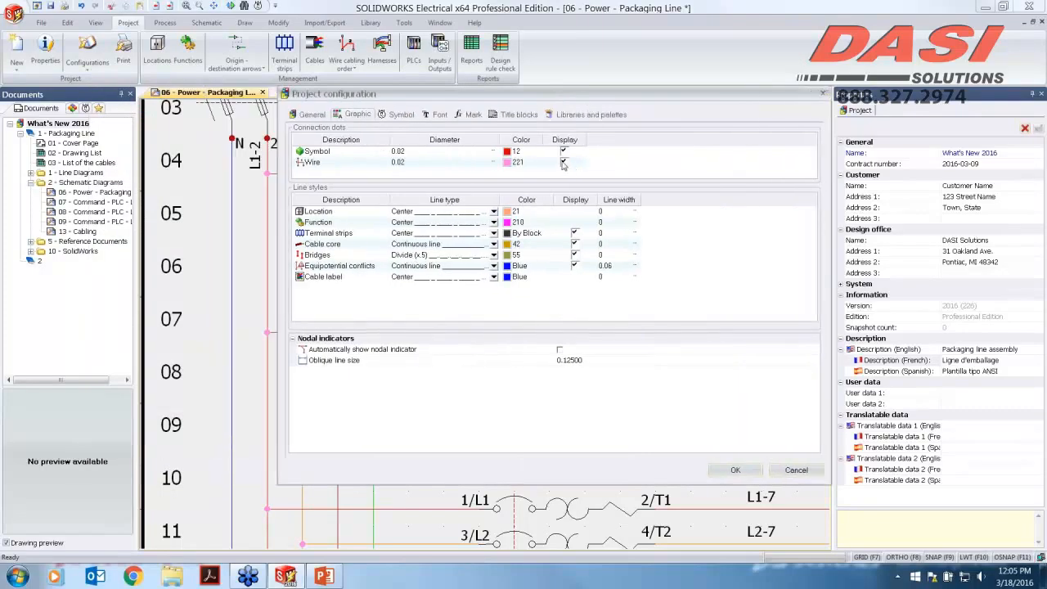
pyautogui.click(563, 162)
pyautogui.click(735, 469)
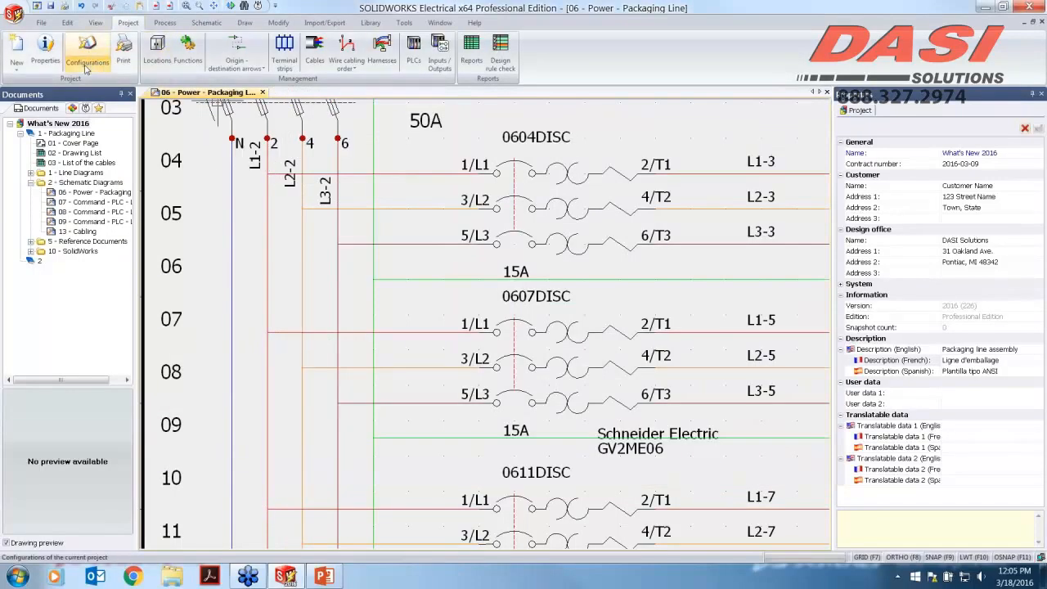
# Step: Restore the wire connection dots and turn on automatic nodal indicators in the project graphic configuration
pyautogui.click(85, 69)
pyautogui.click(96, 81)
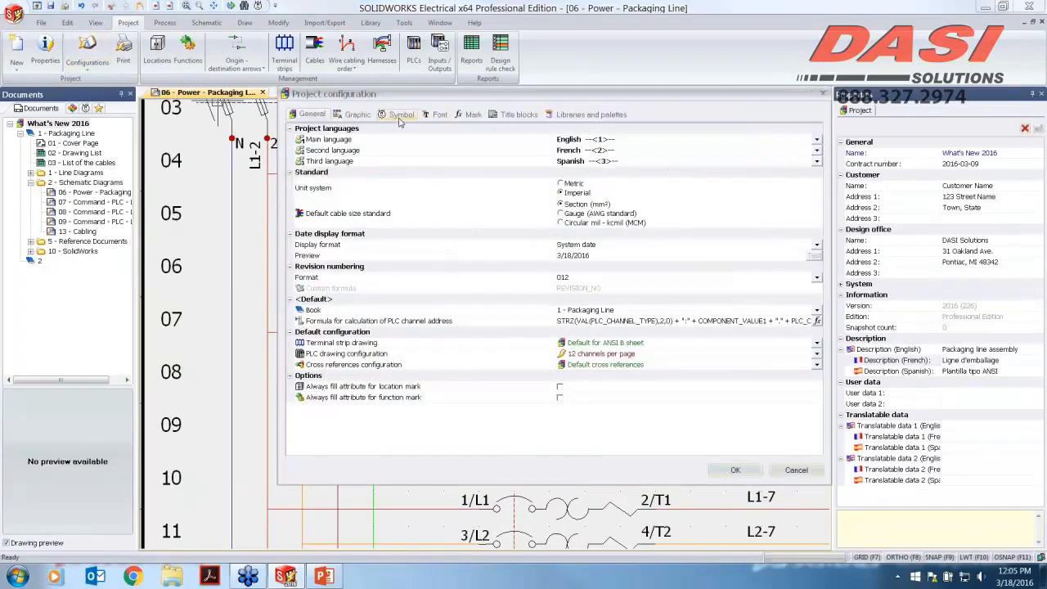
pyautogui.click(357, 114)
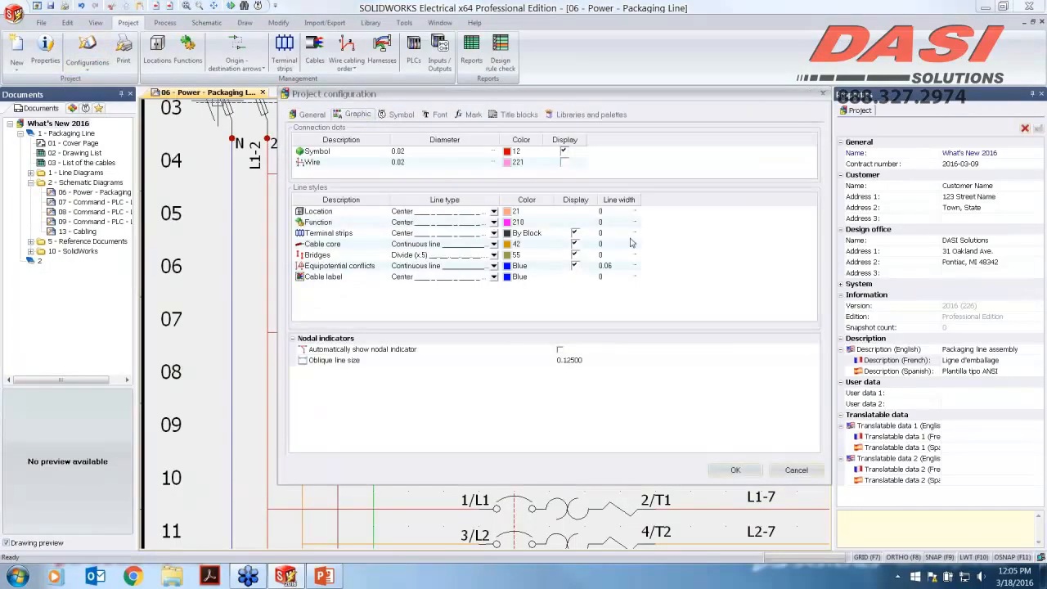
pyautogui.click(562, 164)
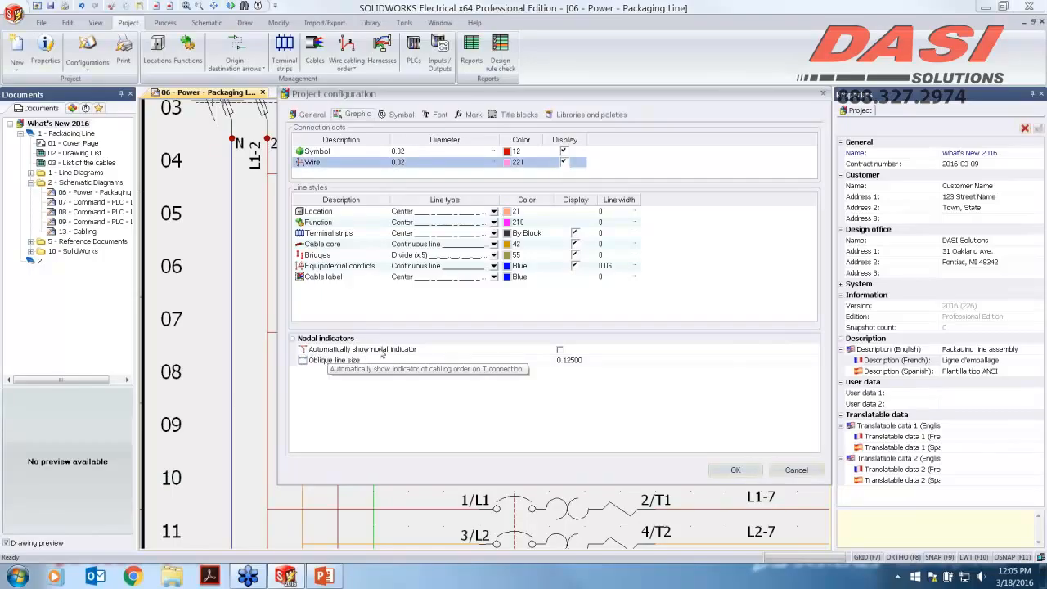
pyautogui.click(559, 350)
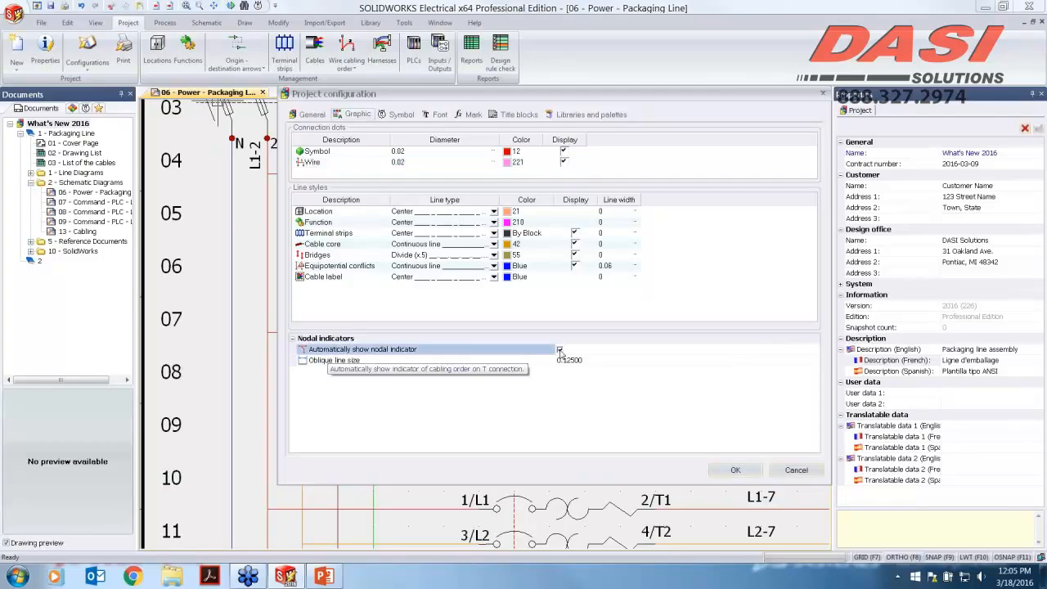
pyautogui.click(736, 470)
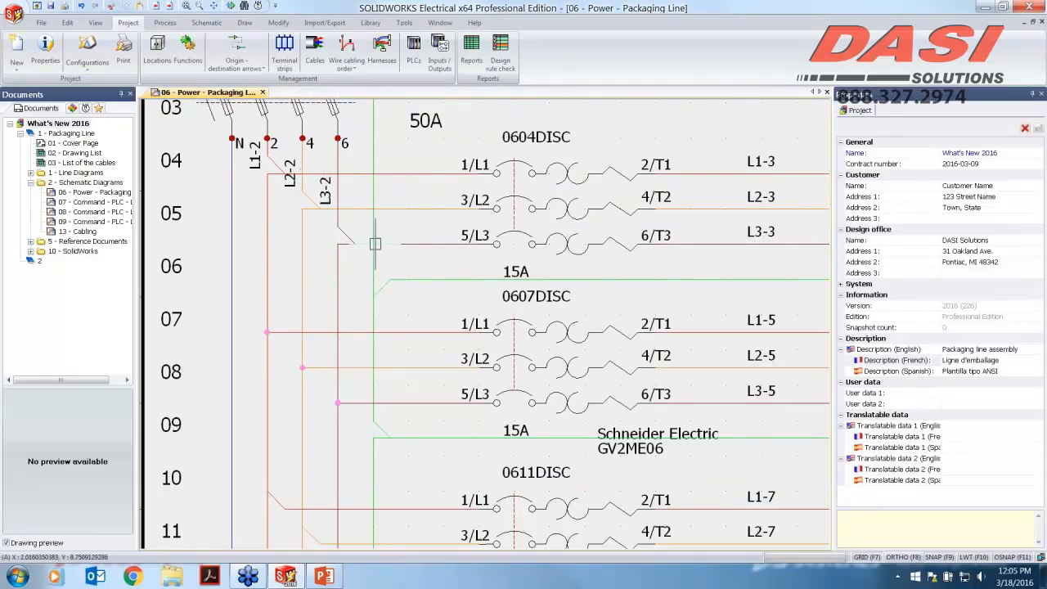
# Step: Select the L3-2 wire at its nodal junction to inspect its connection path
pyautogui.scroll(3, 360, 246)
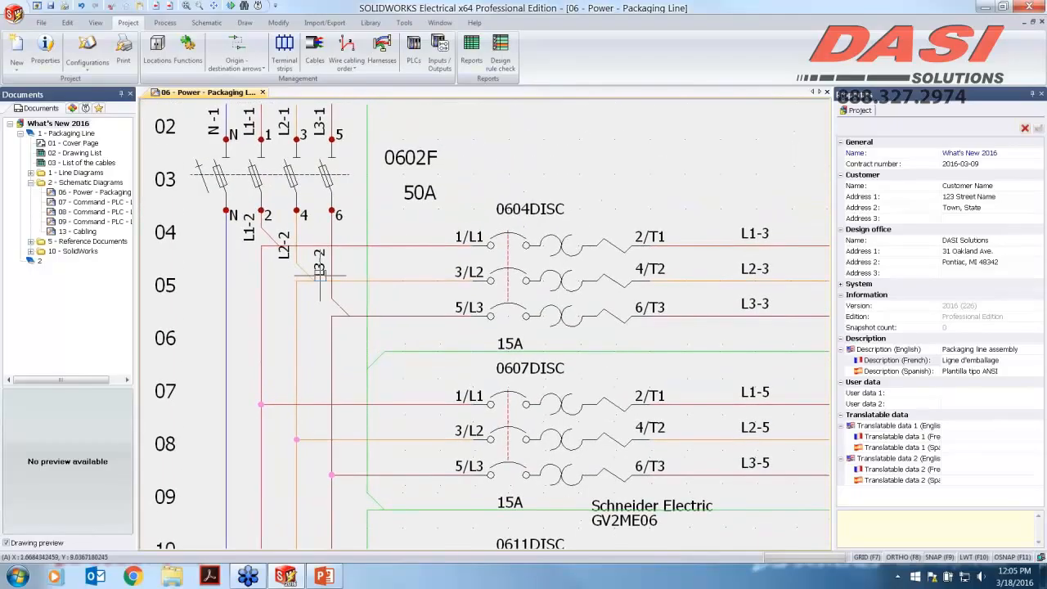
pyautogui.scroll(2, 376, 335)
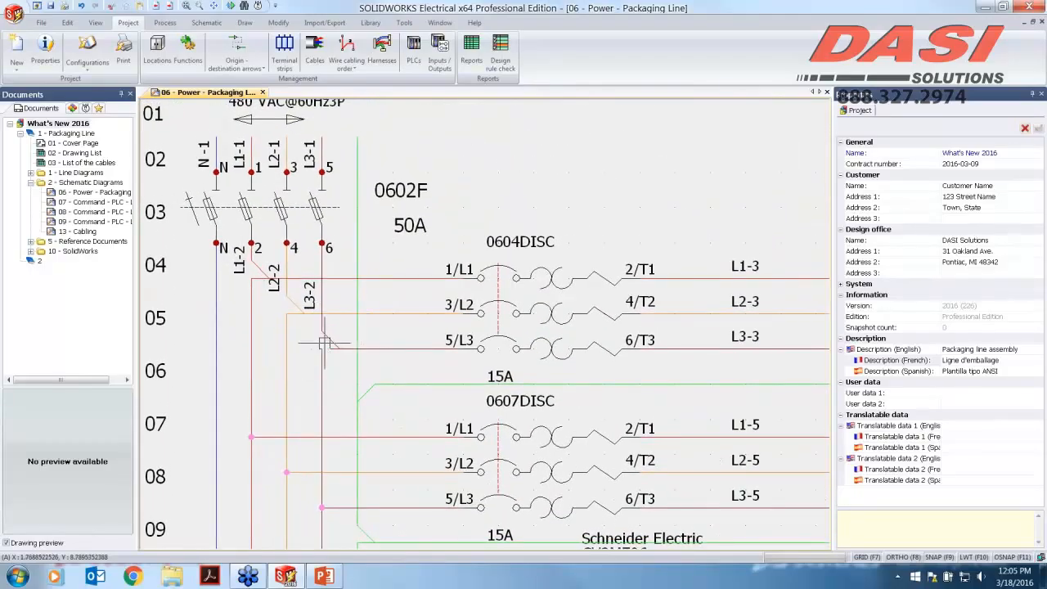
pyautogui.click(325, 342)
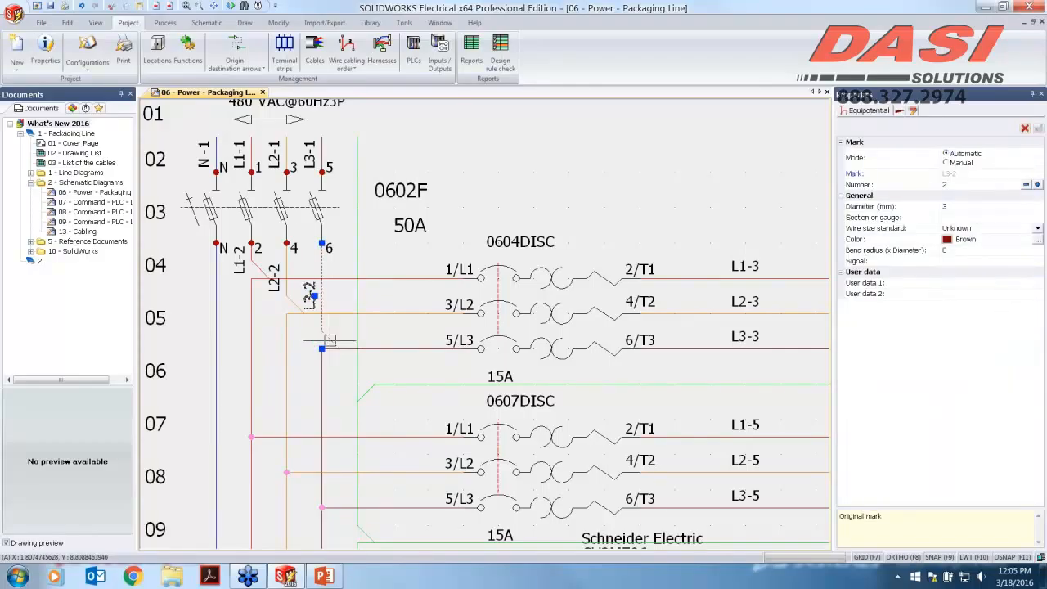
pyautogui.rightClick(325, 335)
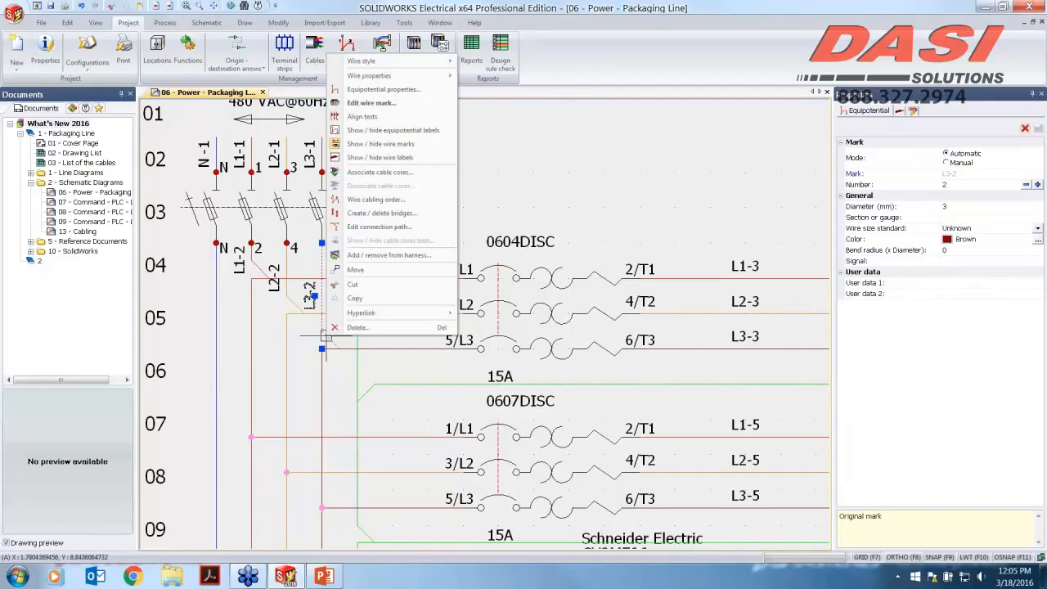
pyautogui.click(351, 386)
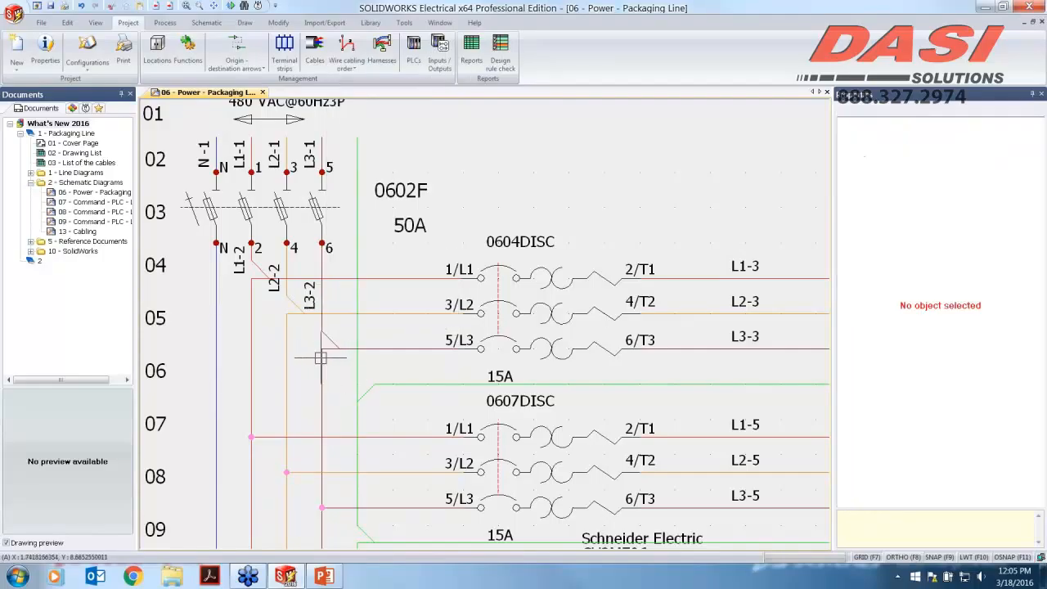
pyautogui.click(323, 353)
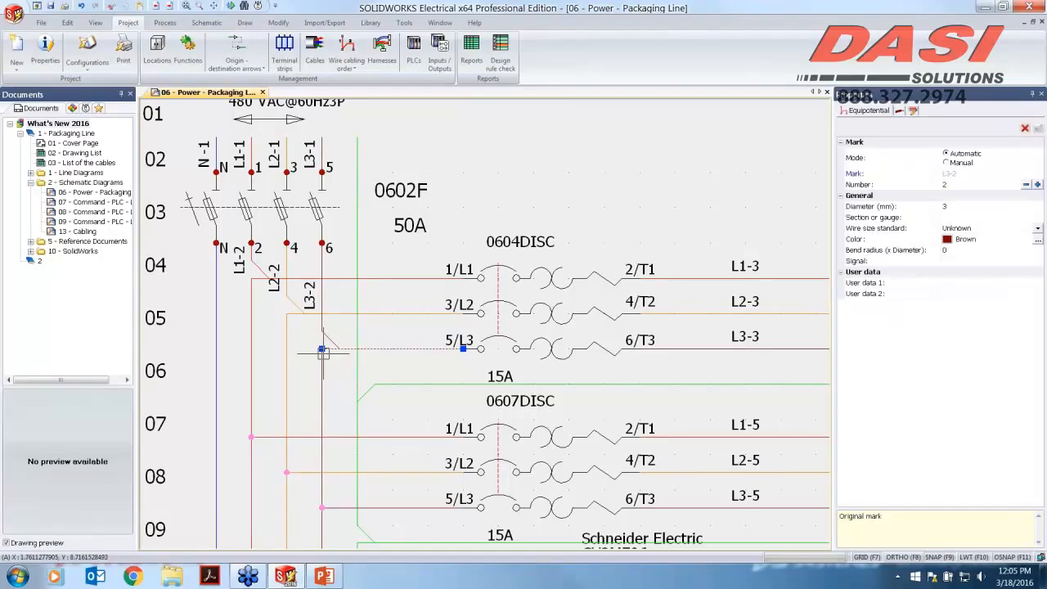
# Step: Open the 08 - Command - PLC - Line 2 drawing from the document tree
pyautogui.click(92, 193)
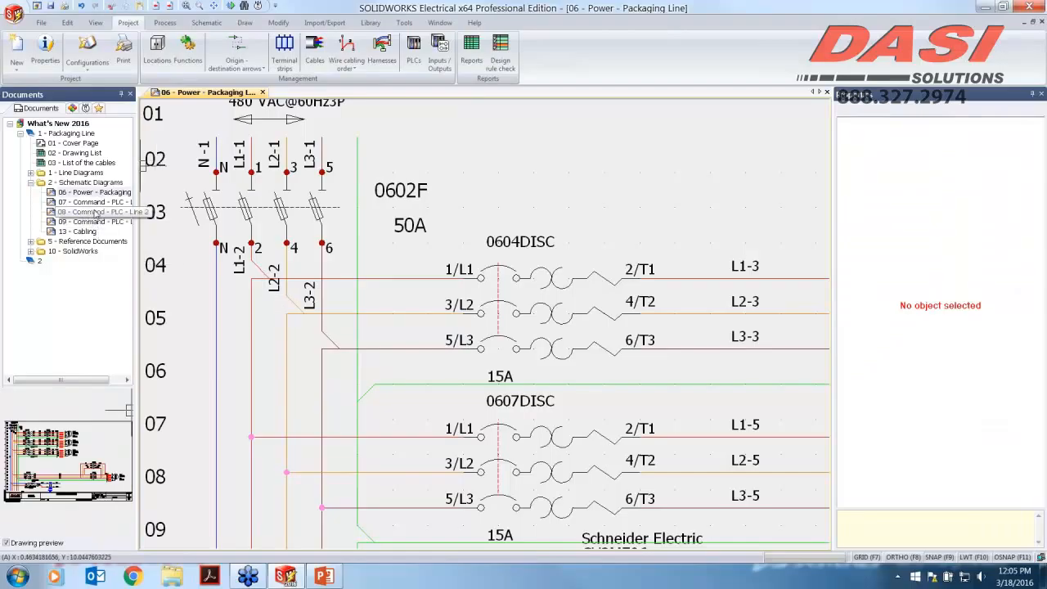
pyautogui.doubleClick(94, 212)
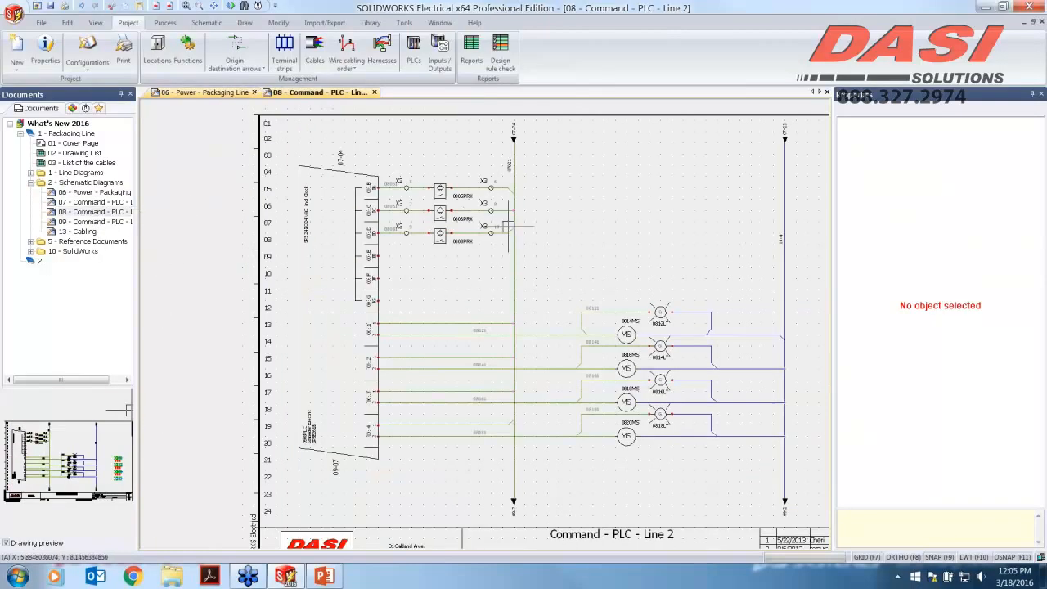
pyautogui.scroll(2, 498, 255)
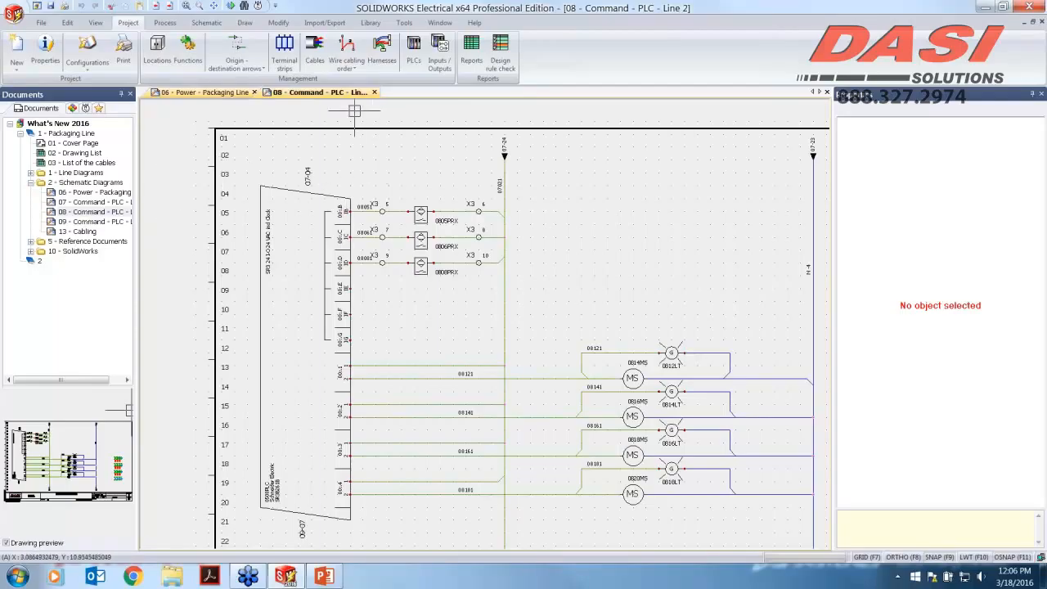
# Step: Open the wire cabling order dialog to review the equipotential wires, then close it without changes
pyautogui.click(340, 54)
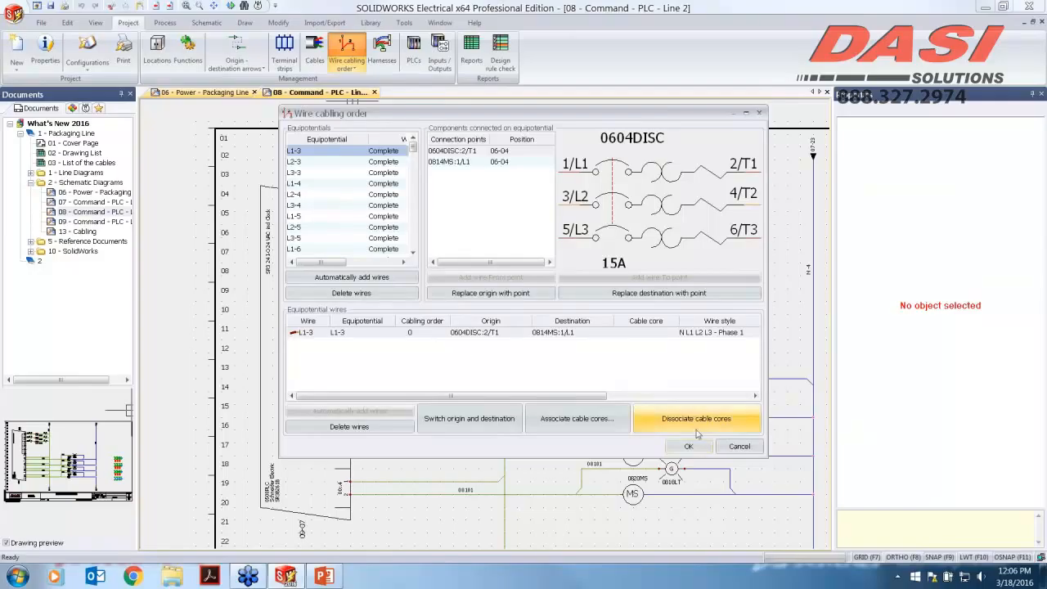
pyautogui.click(740, 446)
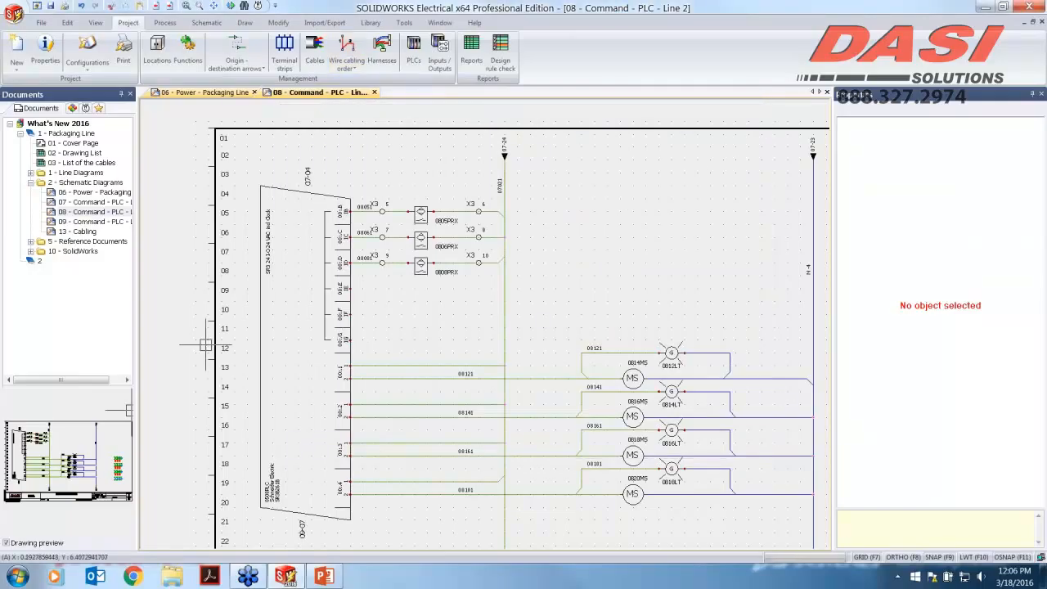
# Step: Turn off automatic nodal indicators in the project configuration's graphic settings
pyautogui.click(88, 61)
pyautogui.click(106, 85)
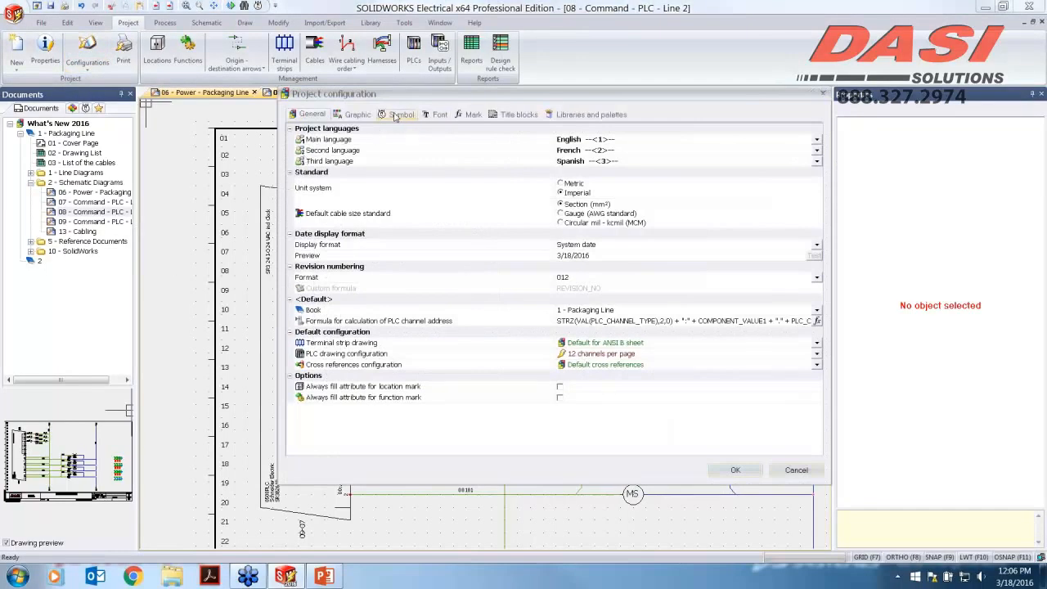
pyautogui.click(471, 114)
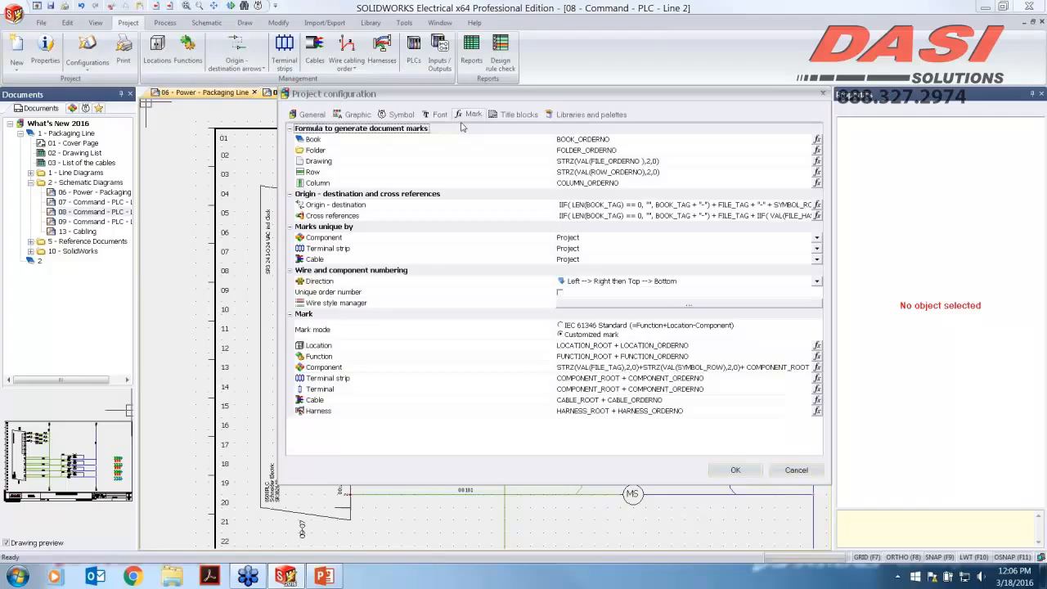
pyautogui.click(372, 117)
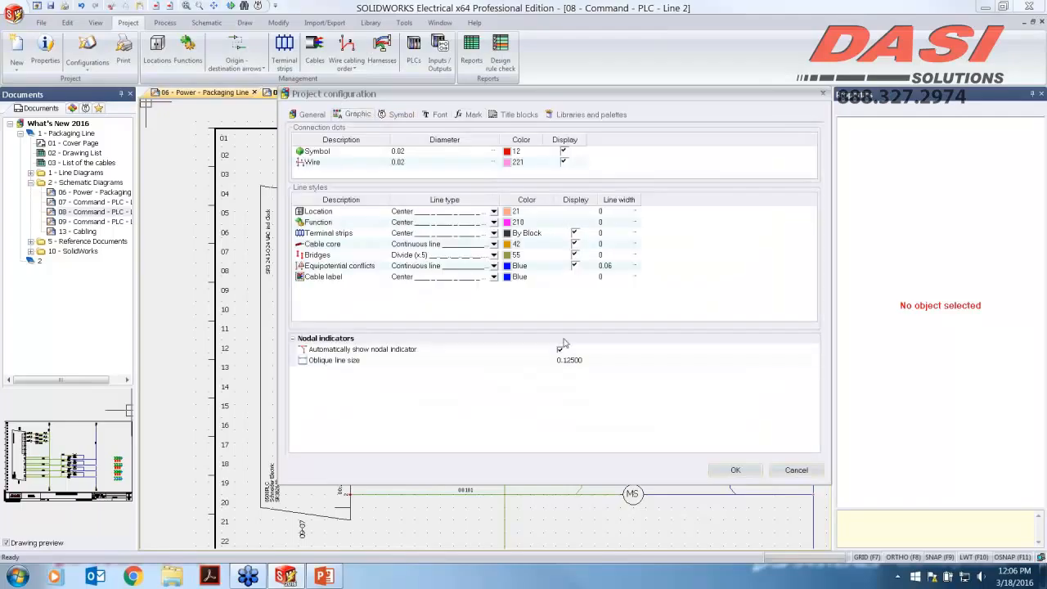
pyautogui.click(560, 350)
pyautogui.click(736, 470)
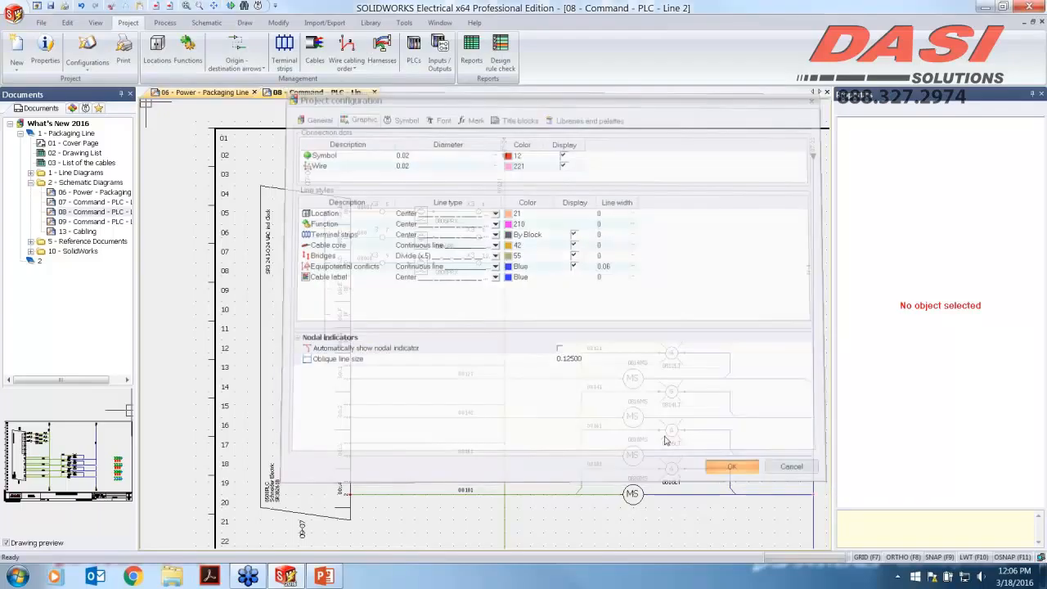
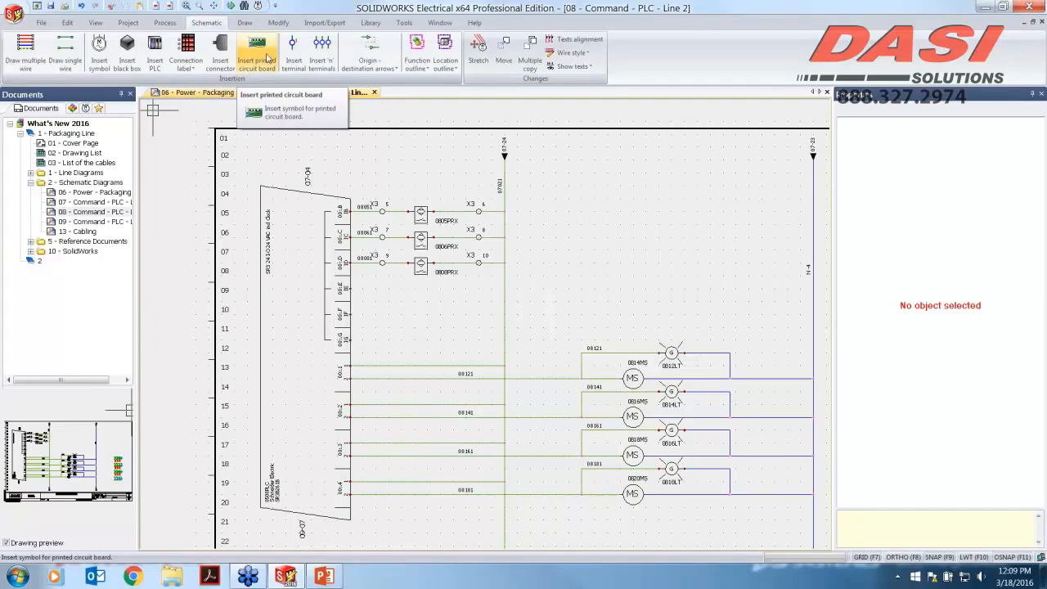
# Step: Review the printed circuit board insertion options, including import from an electronic design file, without inserting a board
pyautogui.click(266, 46)
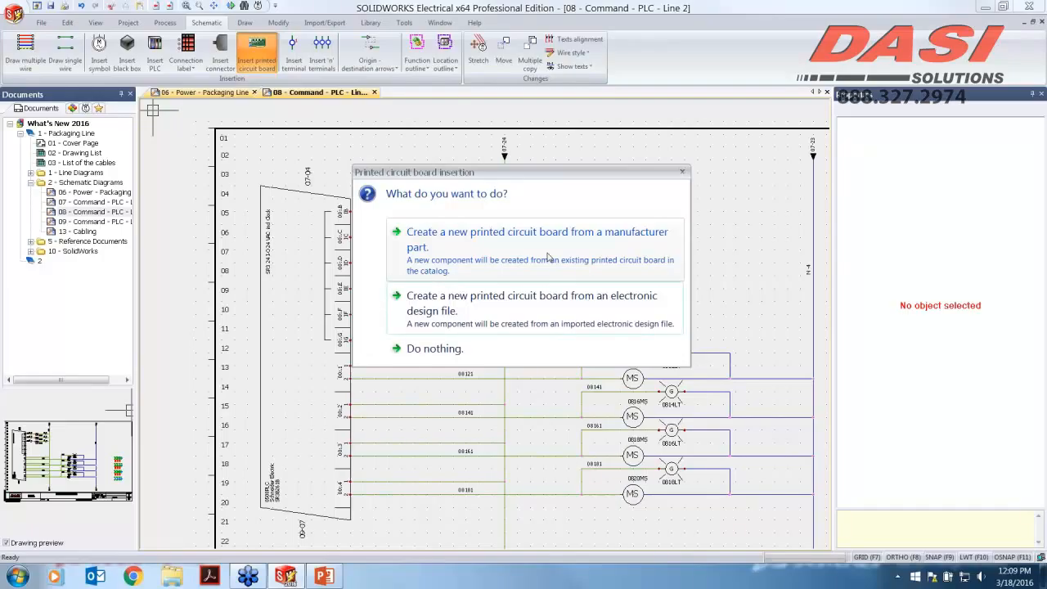
pyautogui.click(535, 312)
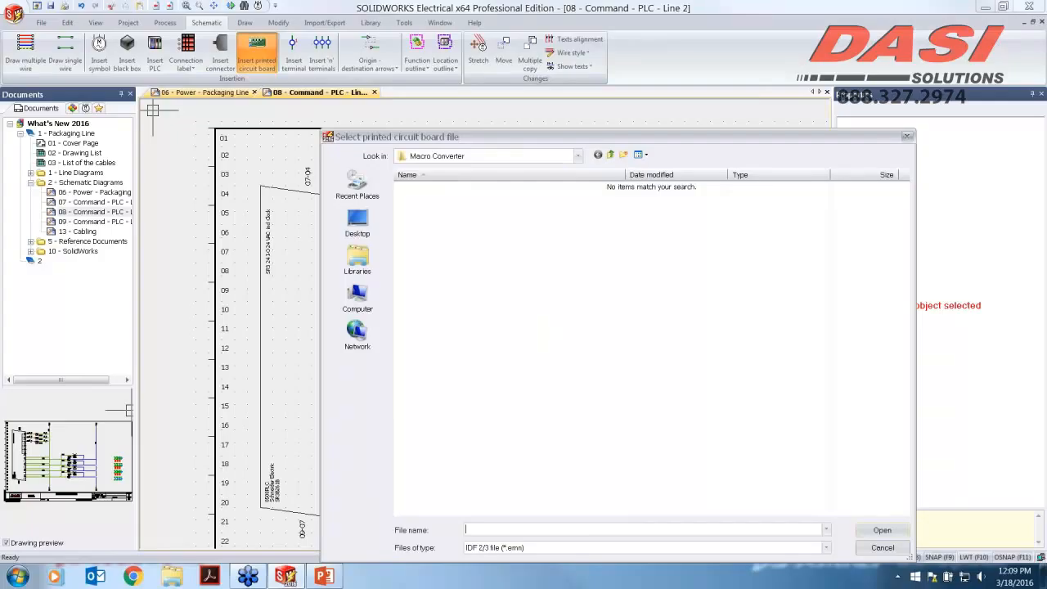
pyautogui.click(907, 135)
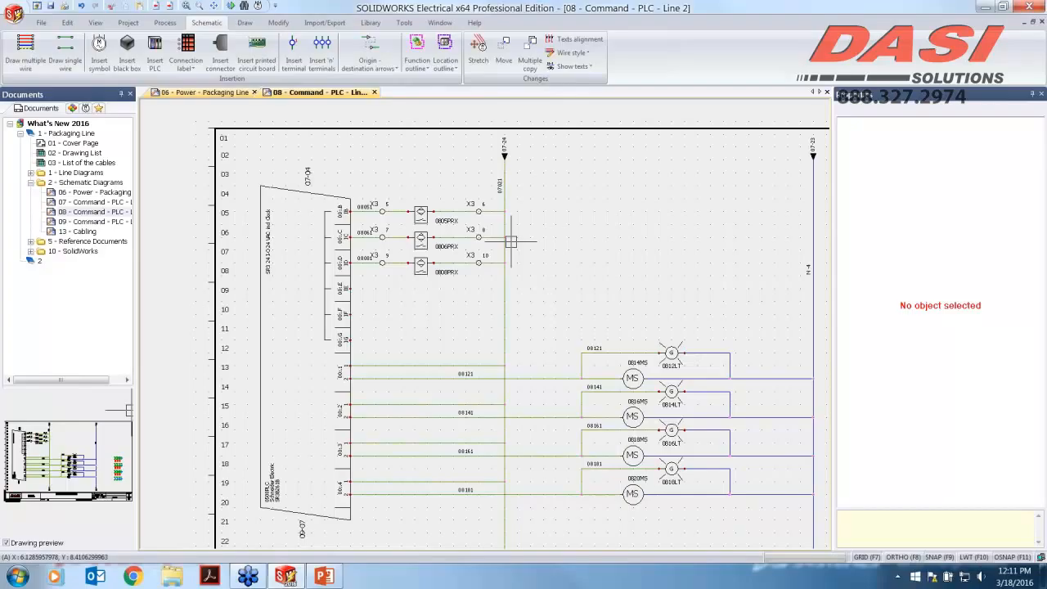
pyautogui.click(255, 61)
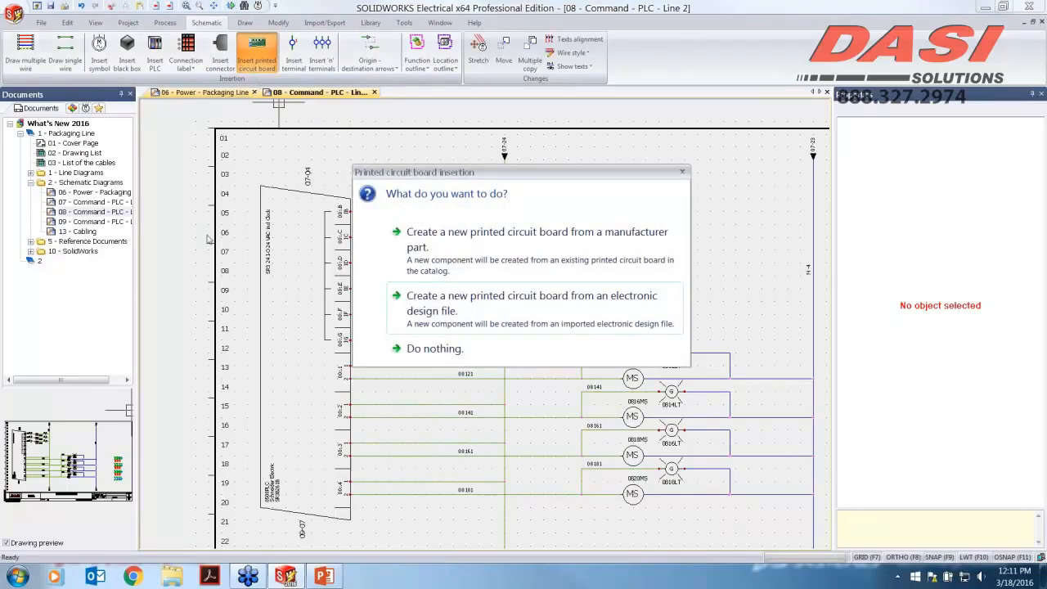
pyautogui.click(434, 348)
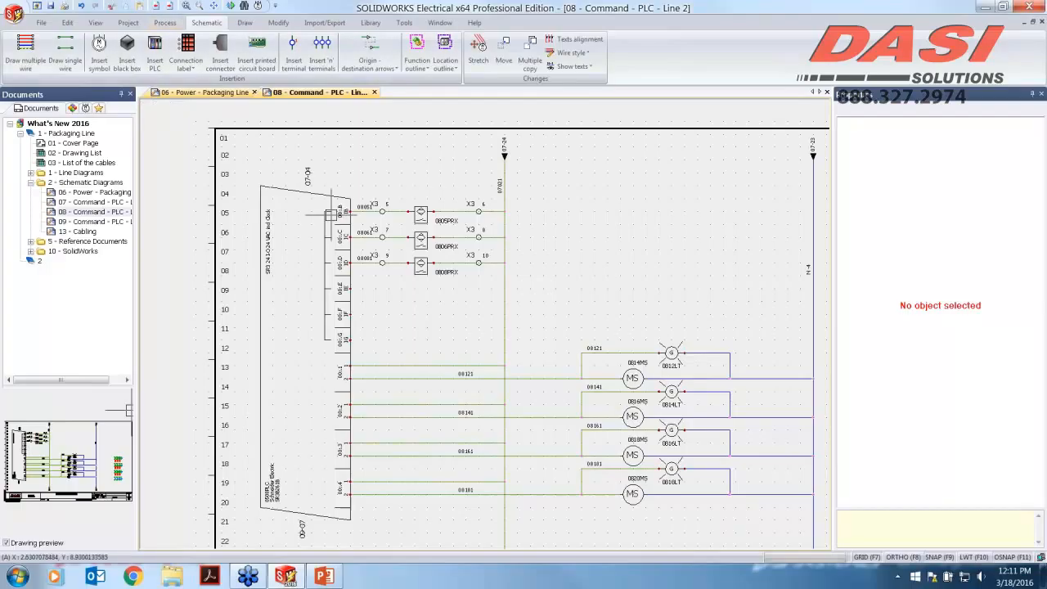
# Step: Open the equipotential formula of the ~ 24V wire style in the formula manager
pyautogui.scroll(3, 344, 212)
pyautogui.scroll(1, 399, 214)
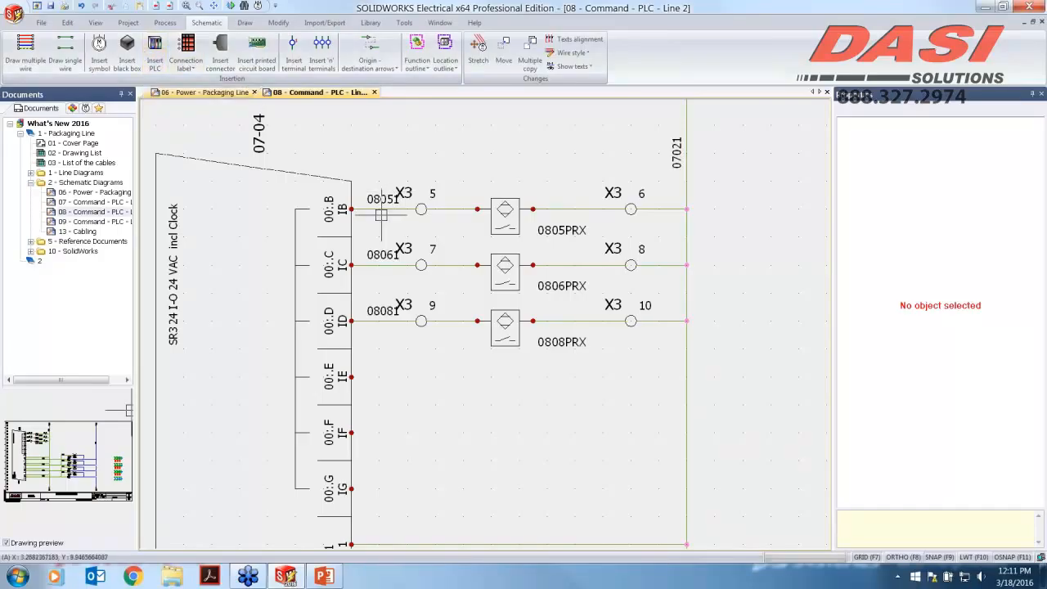
pyautogui.rightClick(685, 170)
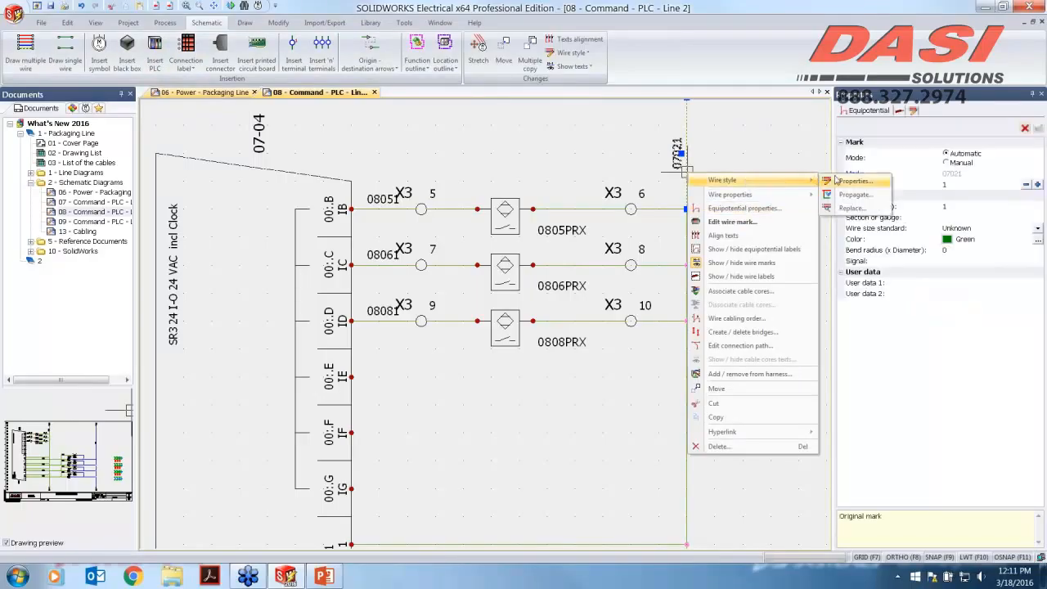
pyautogui.click(854, 184)
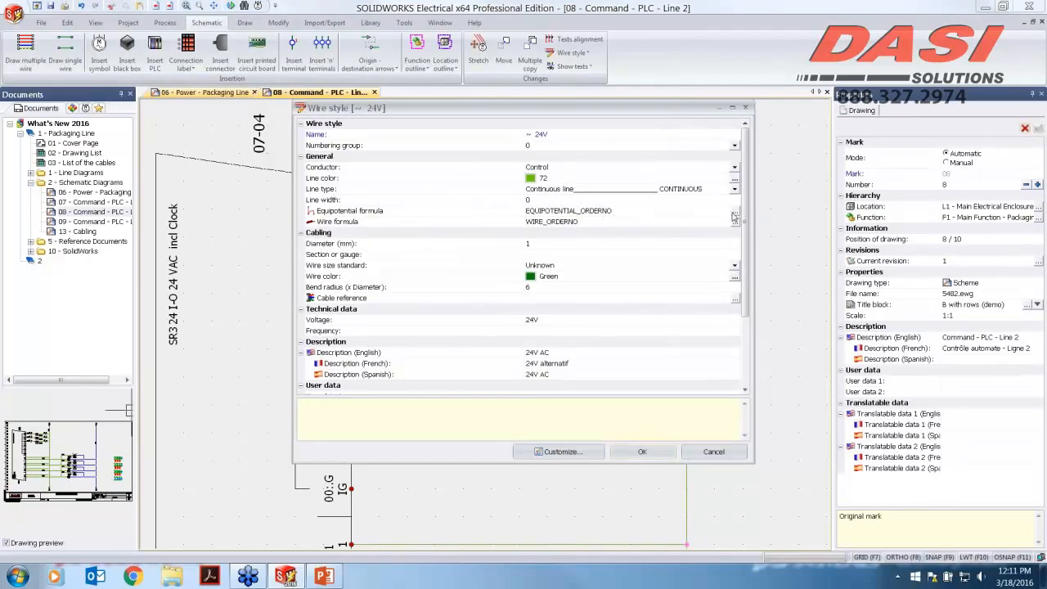
pyautogui.click(734, 212)
pyautogui.click(735, 216)
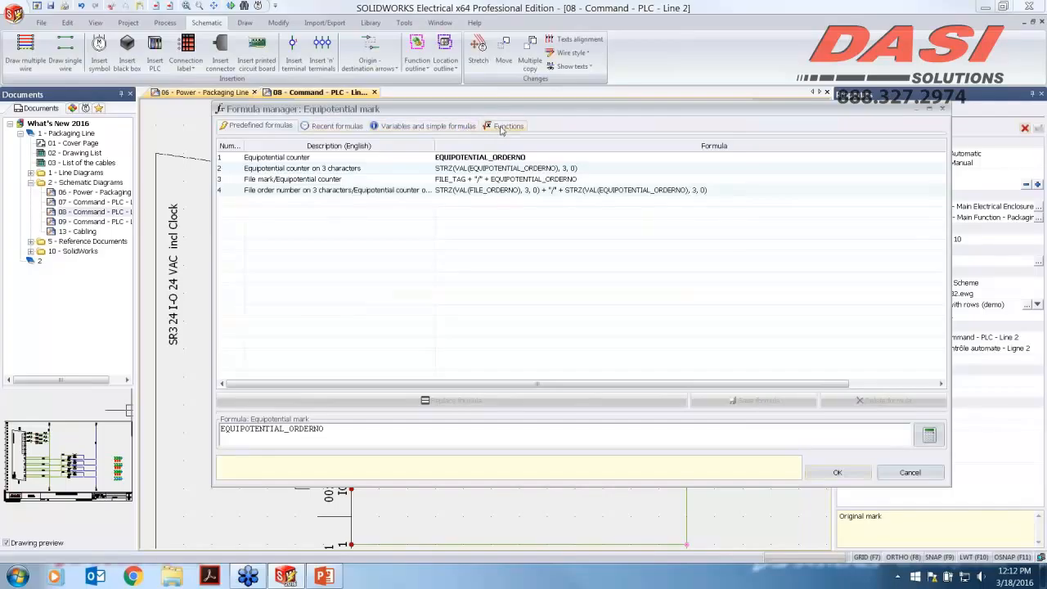
# Step: Browse the formula manager's variables and its mathematical, text and various function lists
pyautogui.click(428, 126)
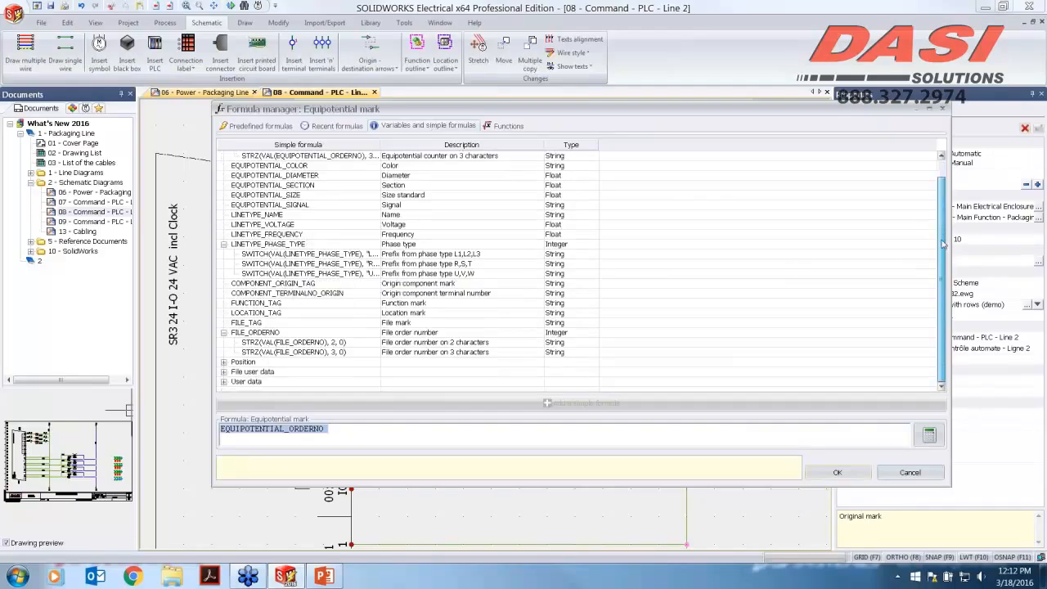
pyautogui.scroll(-1, 942, 237)
pyautogui.scroll(1, 943, 234)
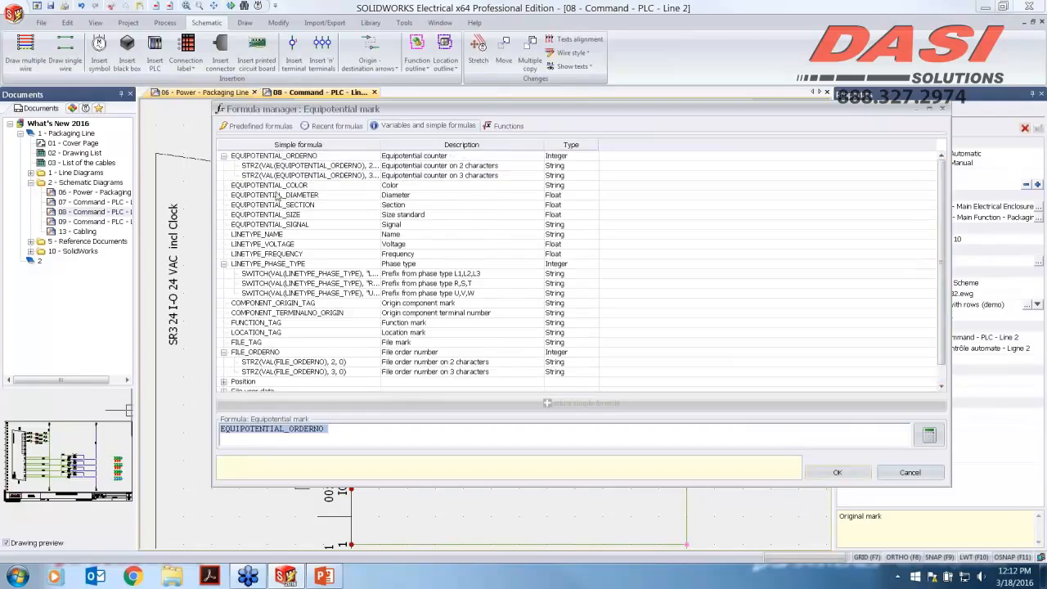
pyautogui.click(513, 129)
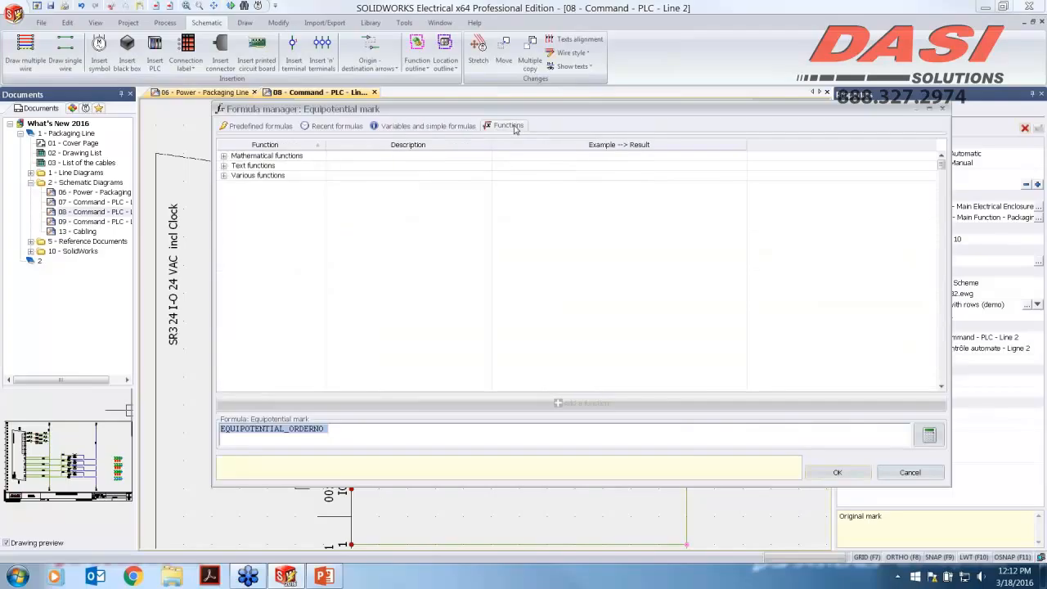
pyautogui.click(224, 157)
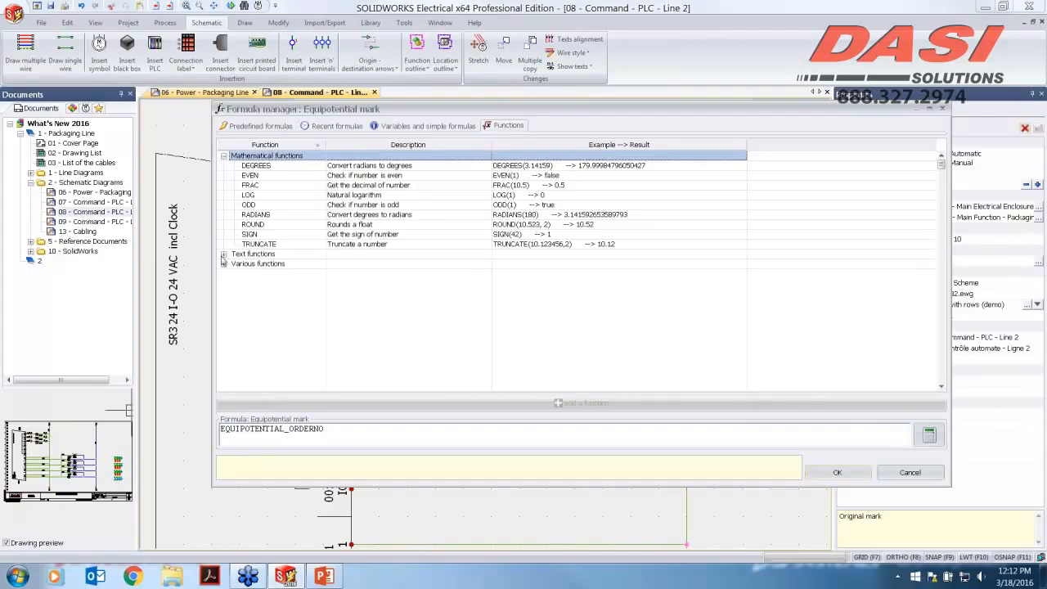
pyautogui.click(223, 255)
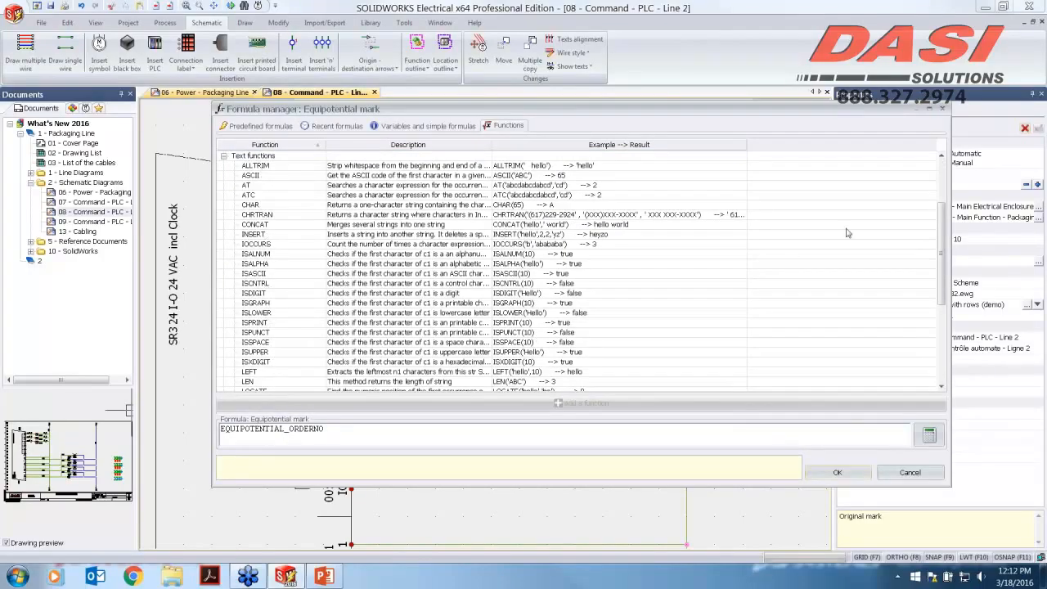
pyautogui.moveTo(943, 233); pyautogui.dragTo(944, 309)
pyautogui.click(224, 381)
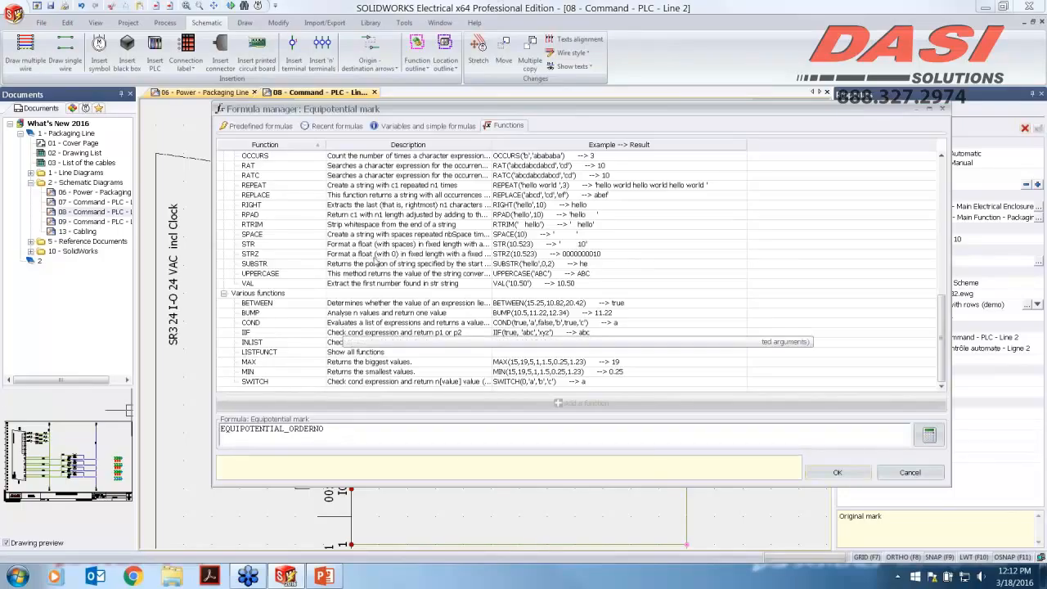
# Step: Add LOCATION_TAG to the equipotential formula so it reads LOCATION_TAG + EQUIPOTENTIAL_ORDERNO
pyautogui.click(423, 127)
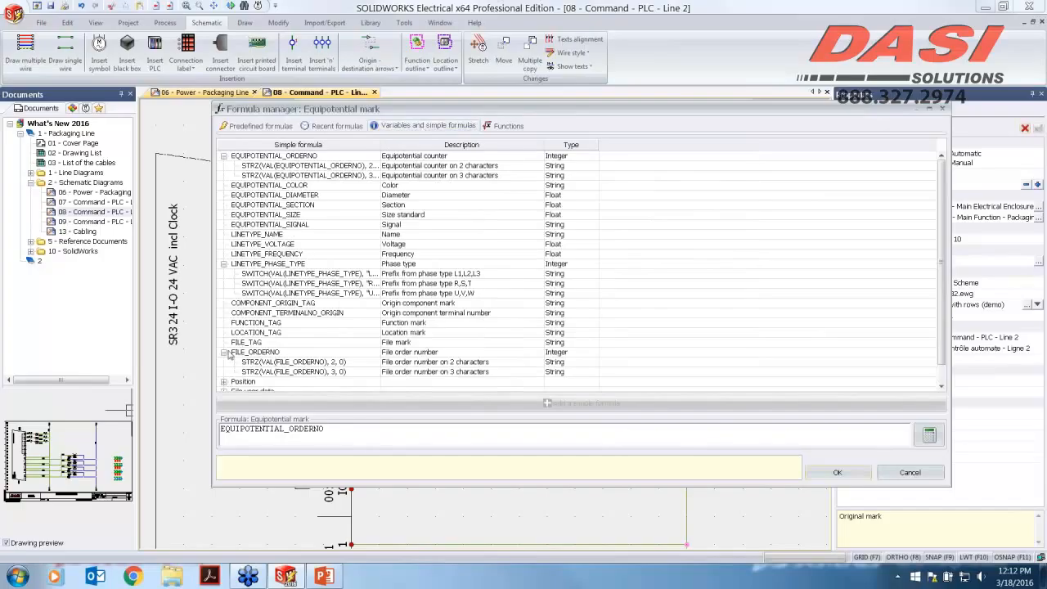
pyautogui.click(221, 429)
pyautogui.doubleClick(277, 336)
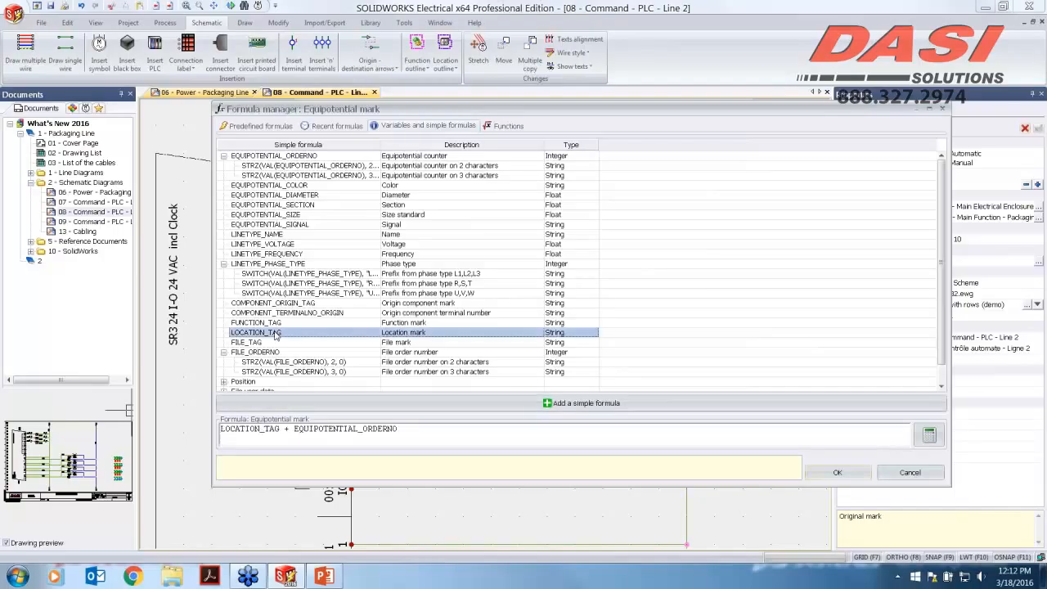
# Step: Test the new formula with a sample location mark value, then apply it to the wire style
pyautogui.click(931, 437)
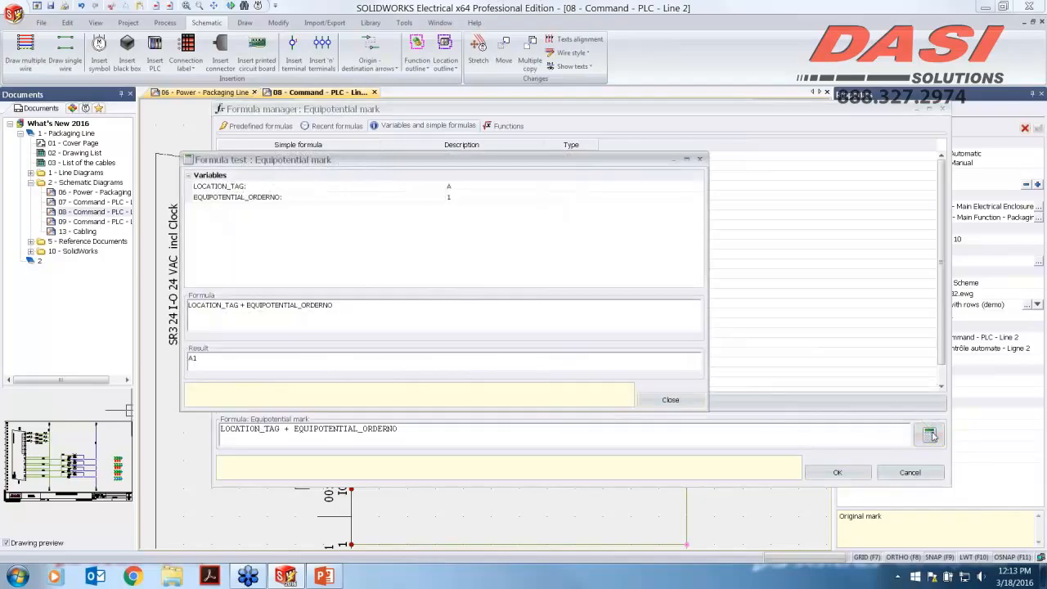
pyautogui.click(428, 187)
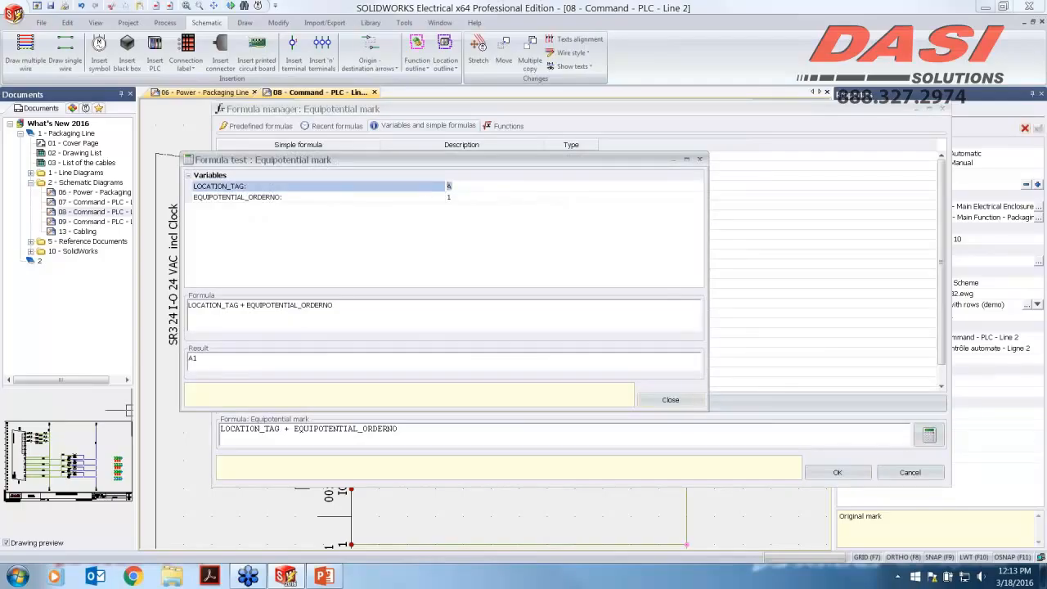
pyautogui.write('daifnini')
pyautogui.click(670, 400)
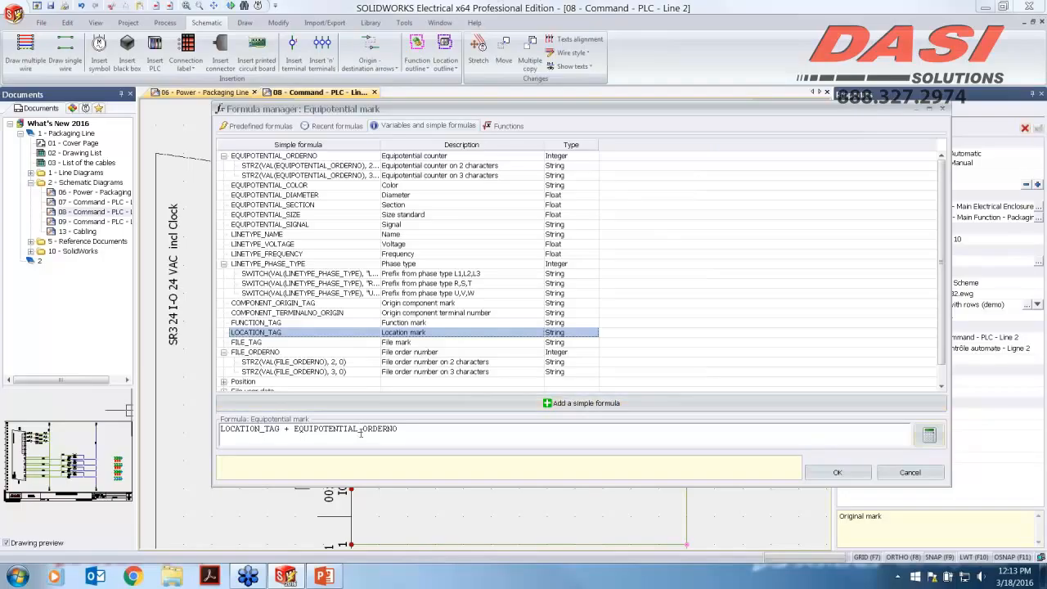
pyautogui.click(847, 478)
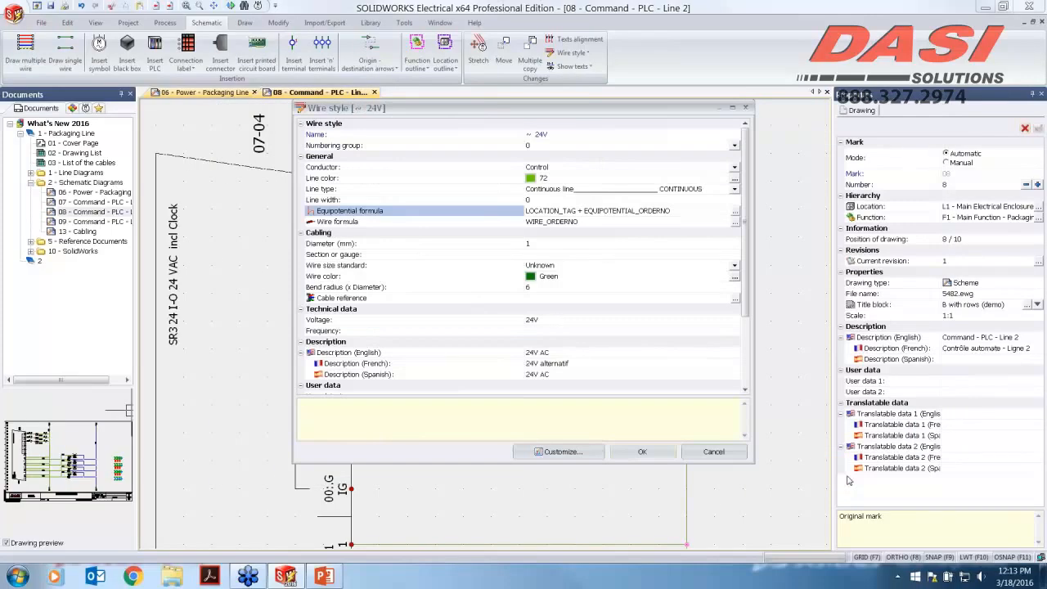
pyautogui.click(642, 453)
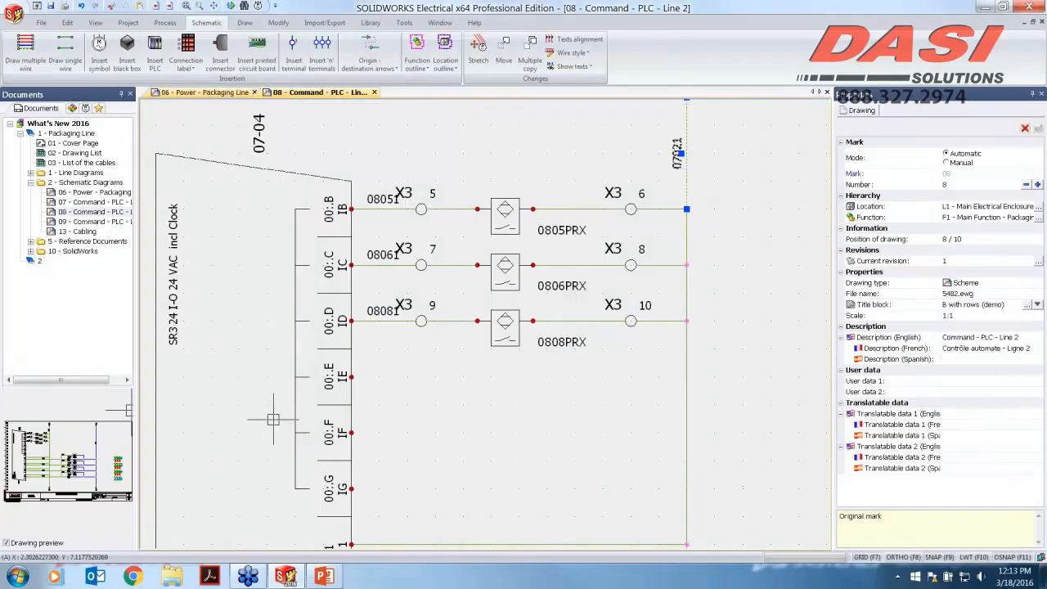
# Step: Browse the User category of the macro library, then return to the documents tree
pyautogui.scroll(-1, 462, 430)
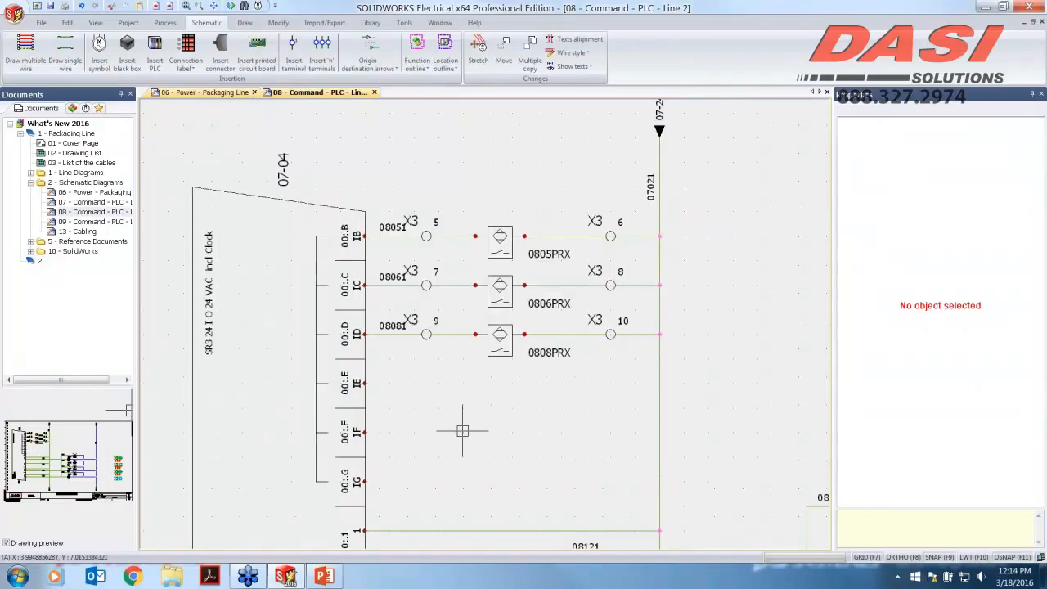
pyautogui.scroll(-1, 462, 430)
pyautogui.moveTo(463, 430); pyautogui.dragTo(494, 365, button='middle')
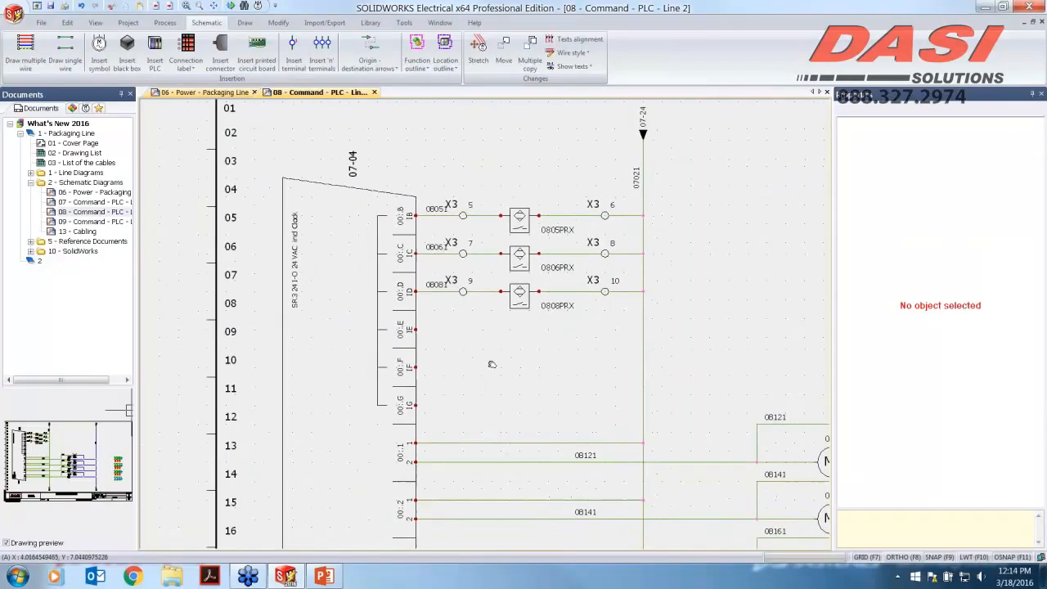
pyautogui.click(99, 108)
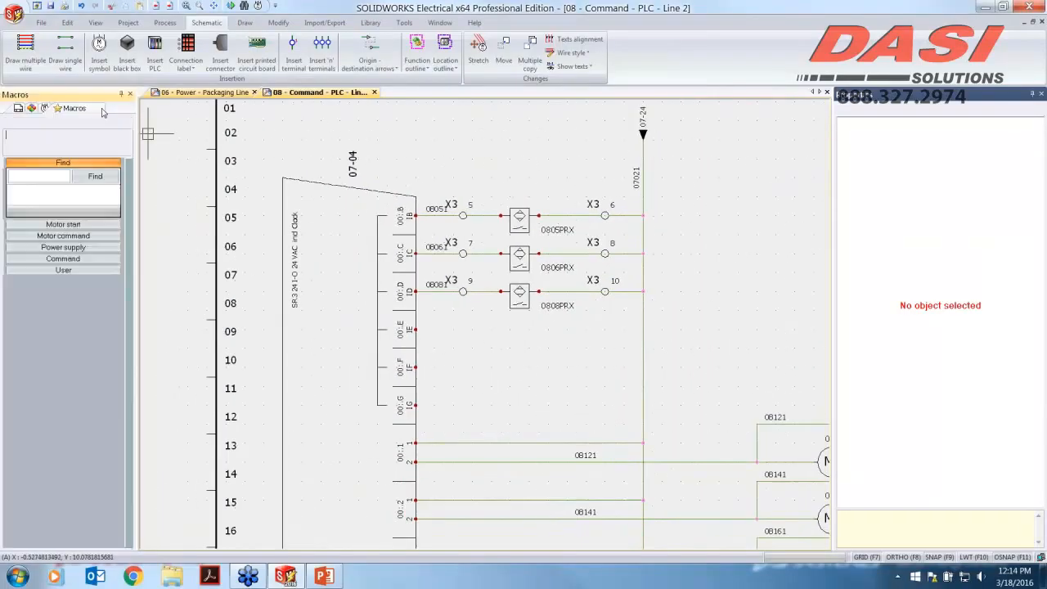
pyautogui.click(70, 270)
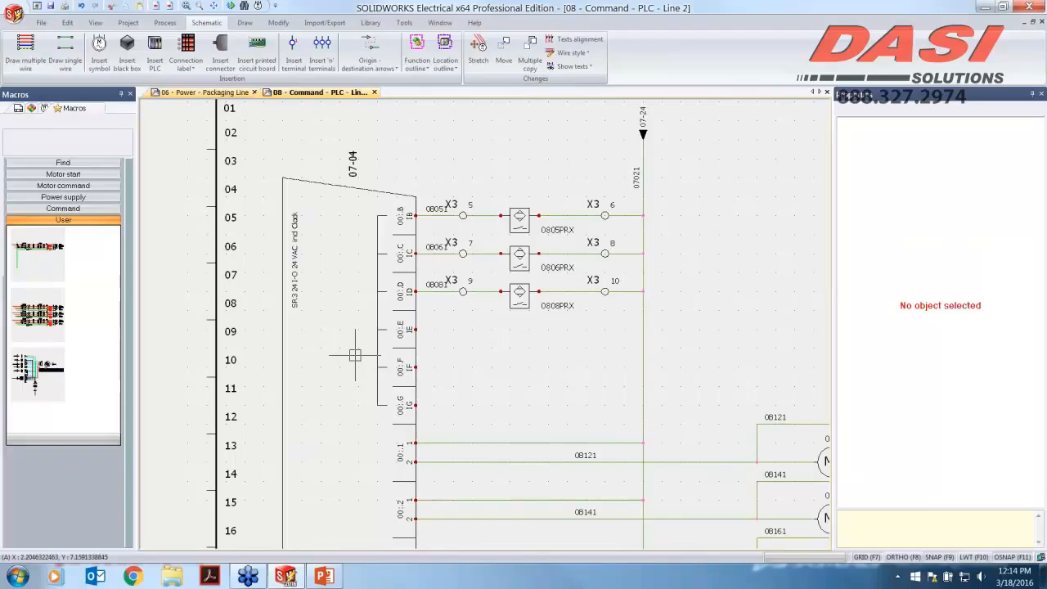
pyautogui.click(17, 109)
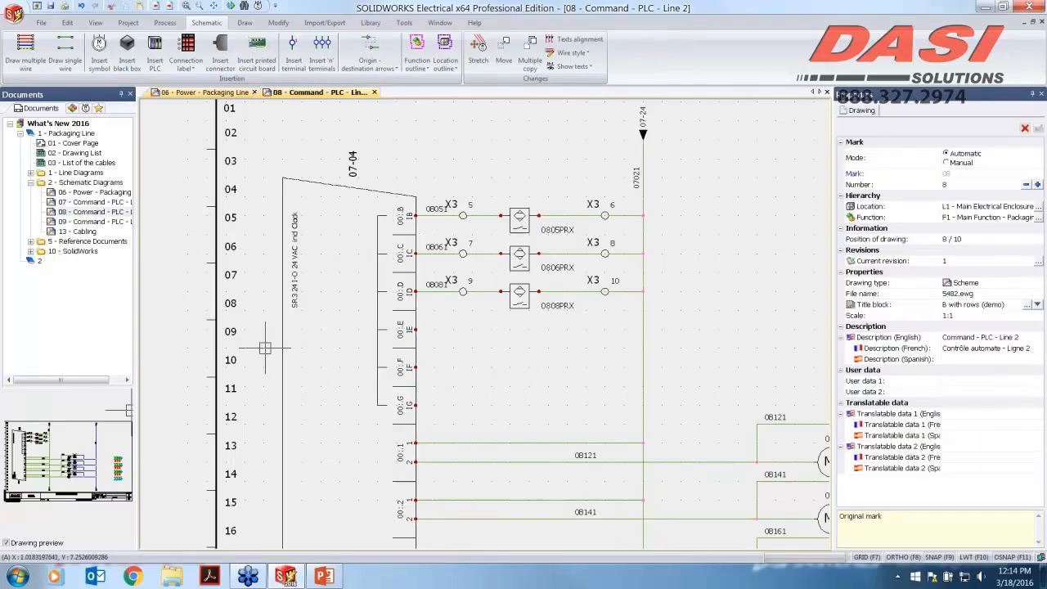
# Step: Select drawings 06 through 13 and create a project macro from them with the default name
pyautogui.click(90, 194)
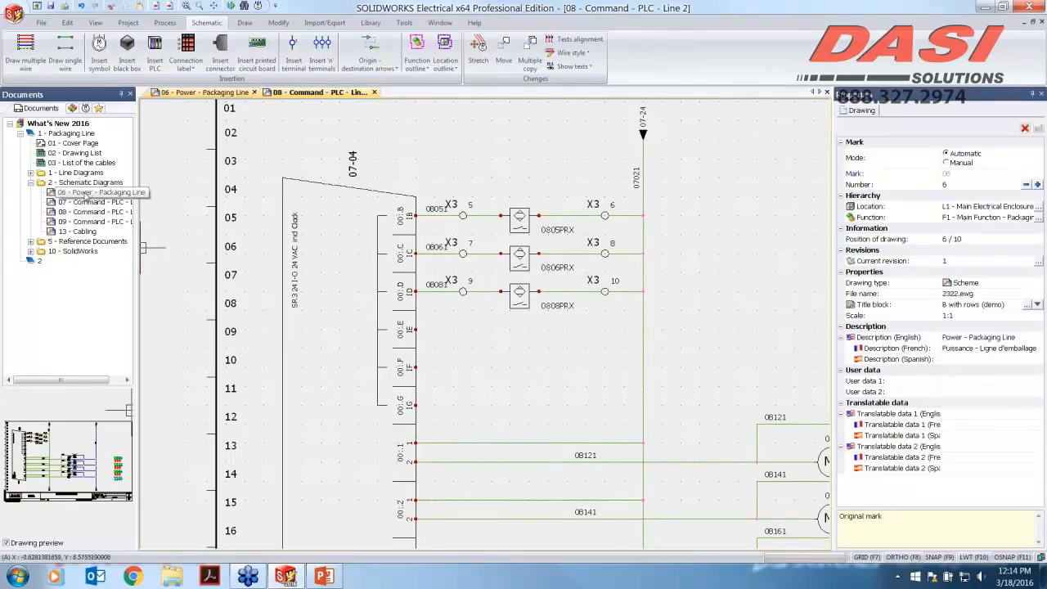
pyautogui.keyDown('shift'); pyautogui.click(82, 232); pyautogui.keyUp('shift')
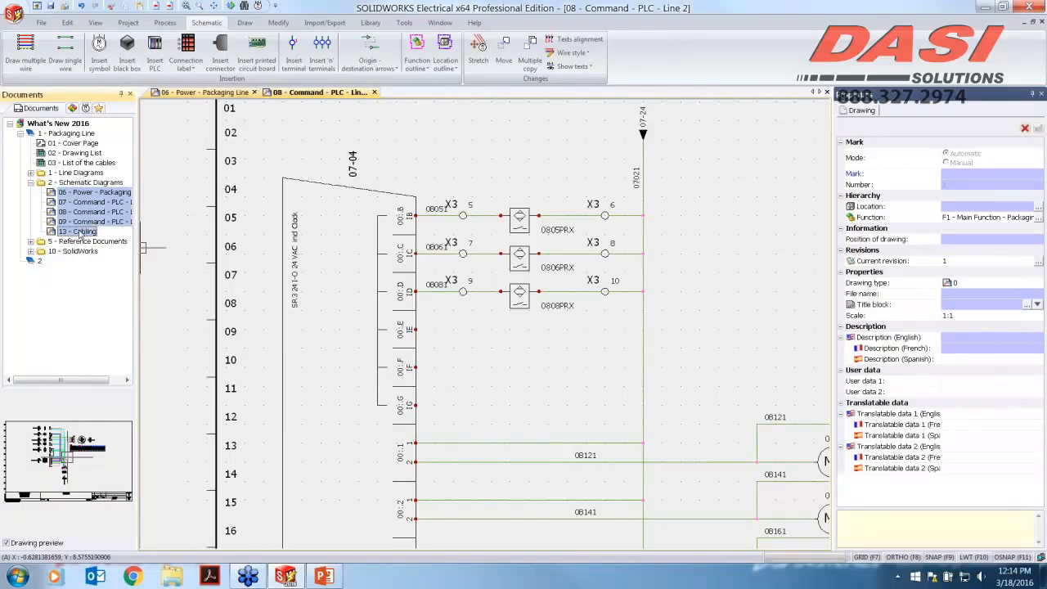
pyautogui.rightClick(82, 234)
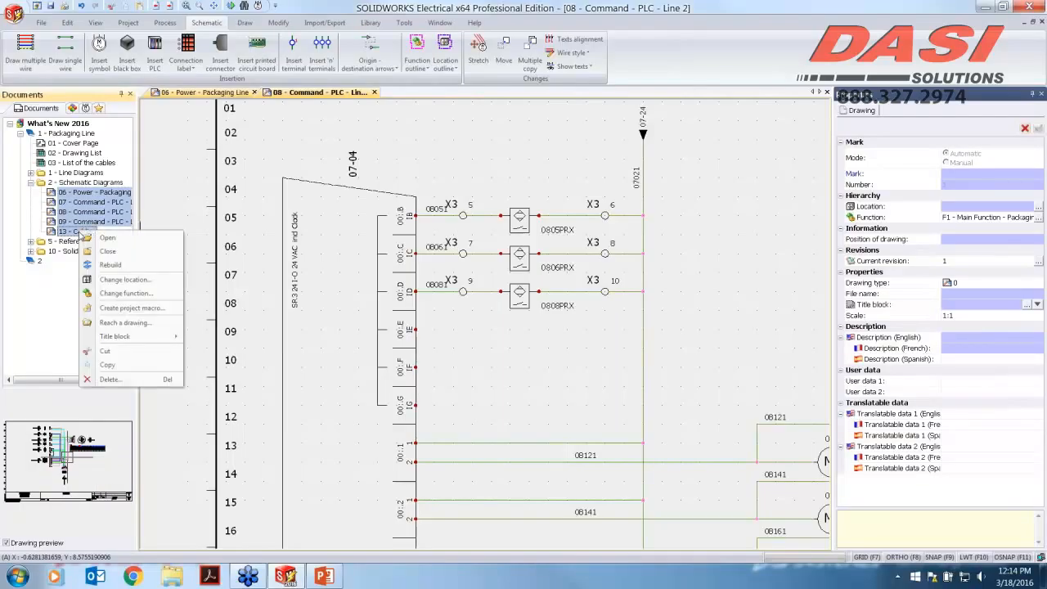
pyautogui.click(147, 315)
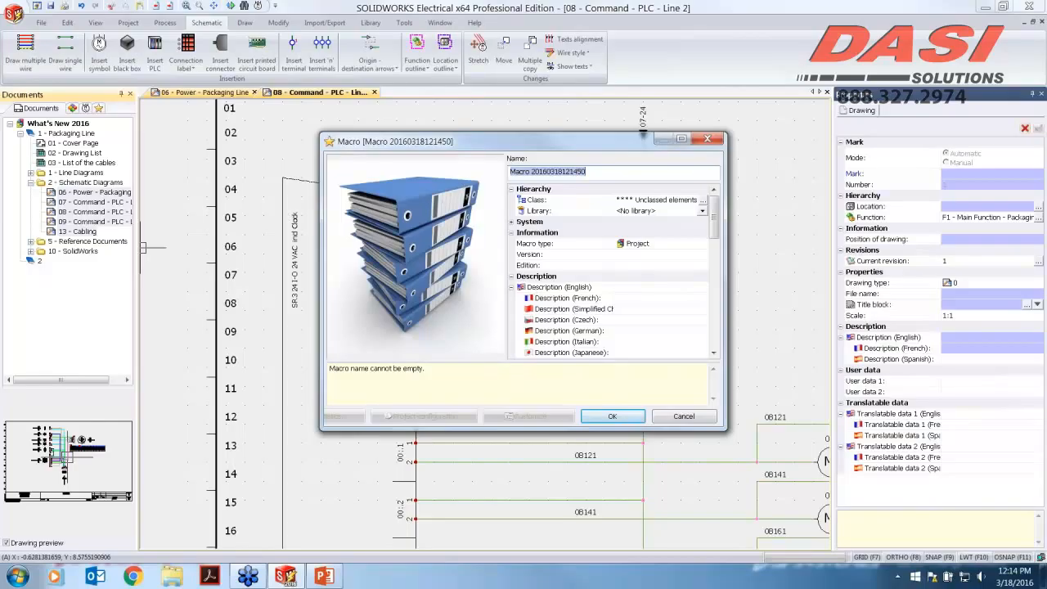
pyautogui.click(612, 416)
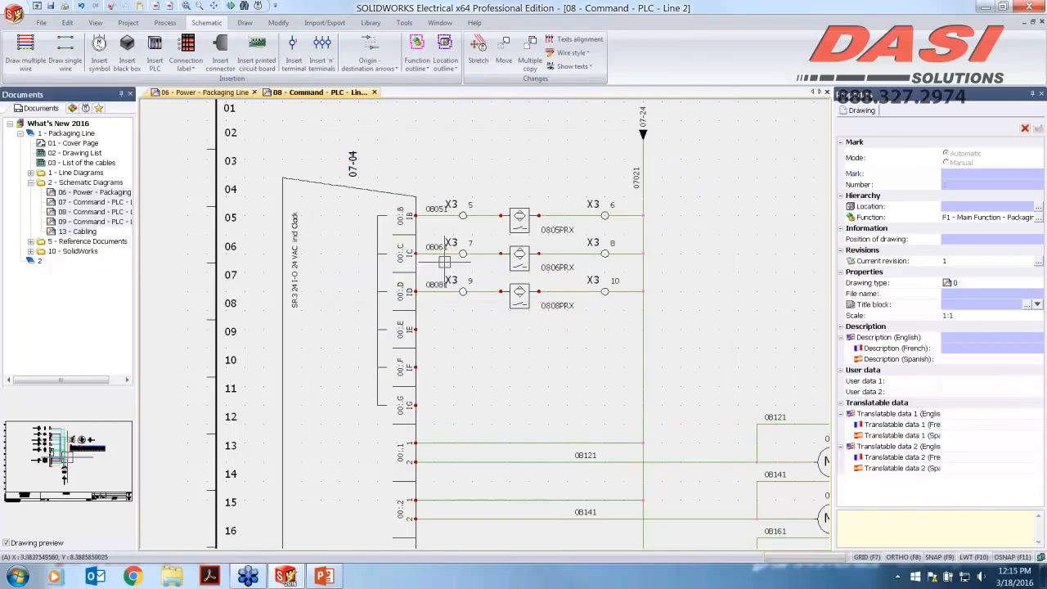
# Step: Insert the Test project macro into the new book 2
pyautogui.click(36, 261)
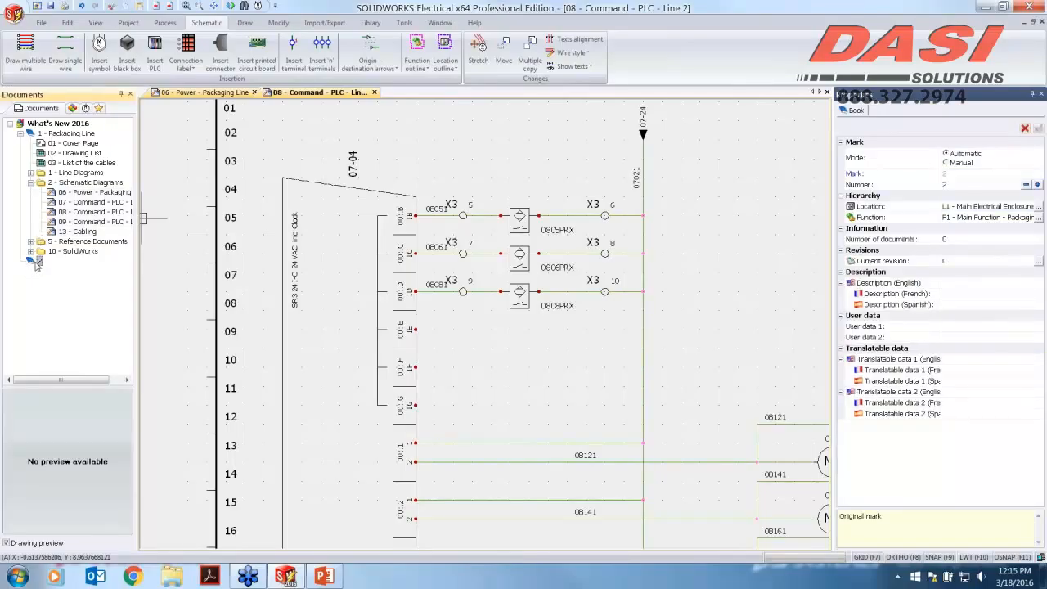
pyautogui.rightClick(36, 263)
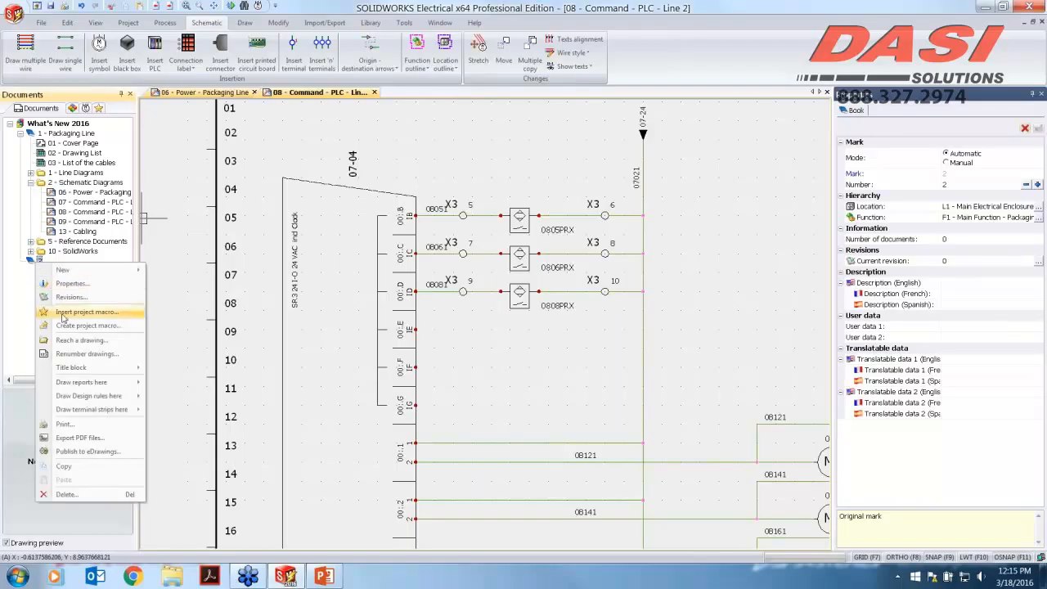
pyautogui.click(88, 314)
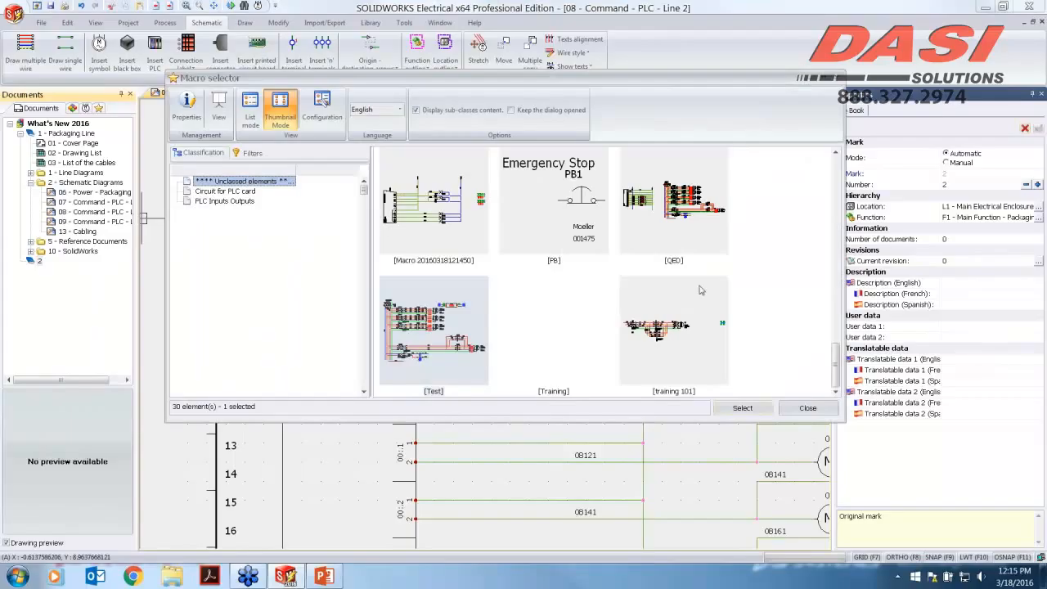
pyautogui.moveTo(835, 365)
pyautogui.mouseDown()
pyautogui.moveTo(835, 293)
pyautogui.moveTo(836, 369)
pyautogui.mouseUp()
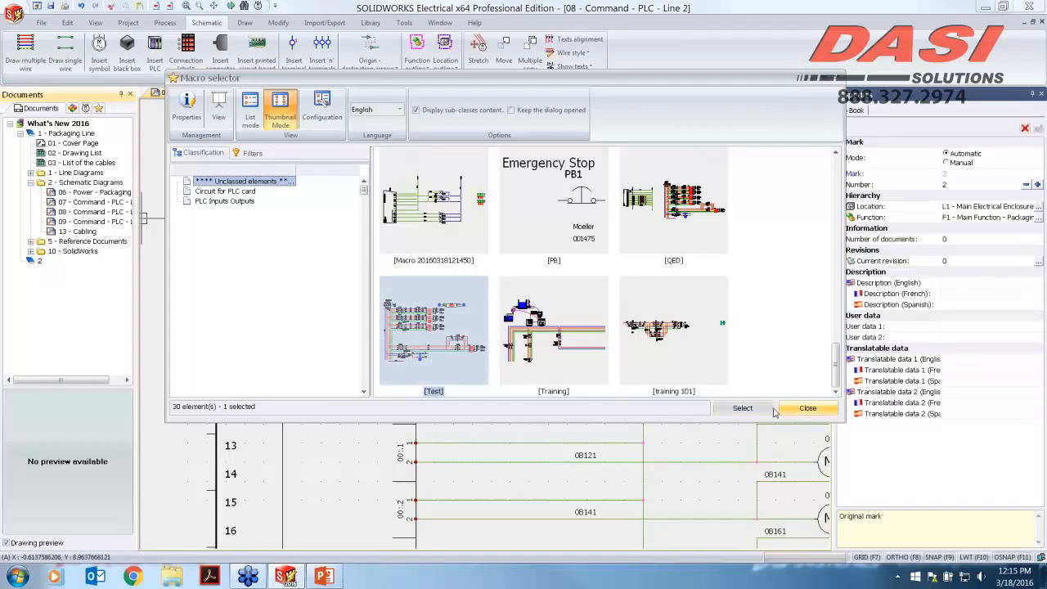
pyautogui.click(742, 408)
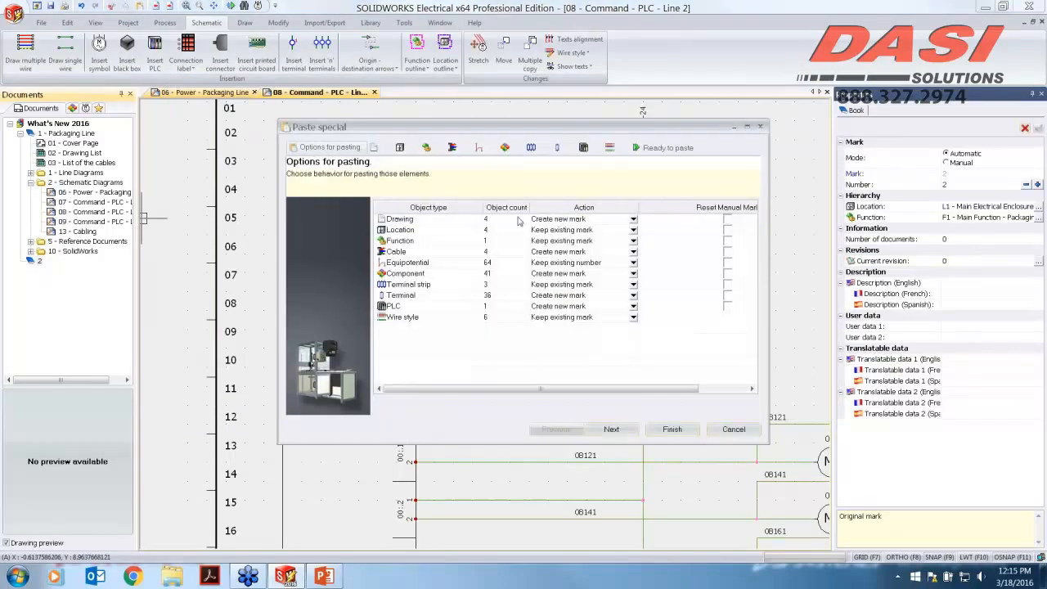
# Step: Review the pasted drawings, then associate location L1 with an existing project location
pyautogui.click(373, 148)
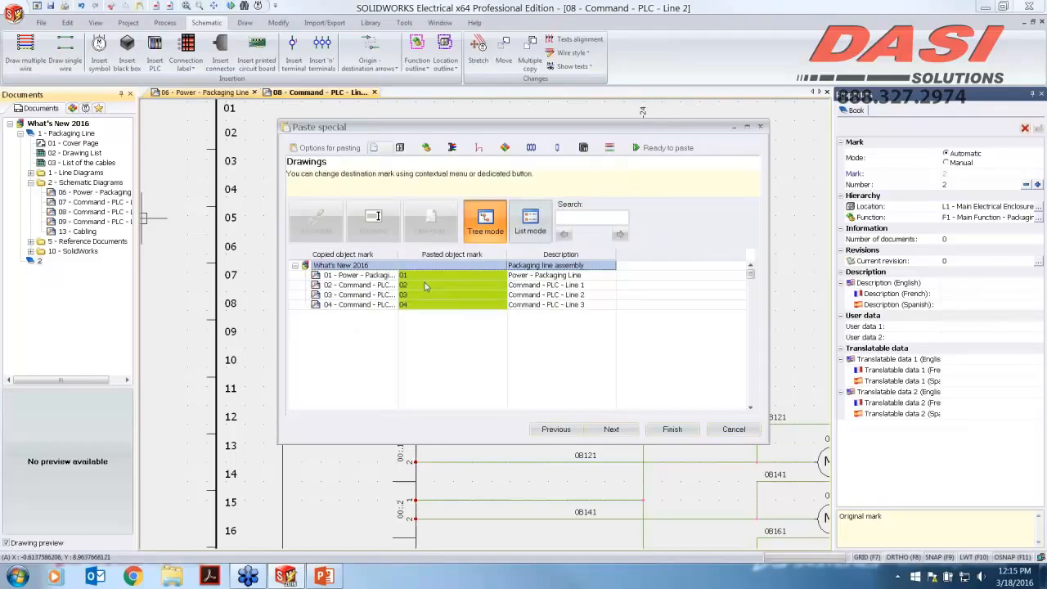
pyautogui.click(400, 148)
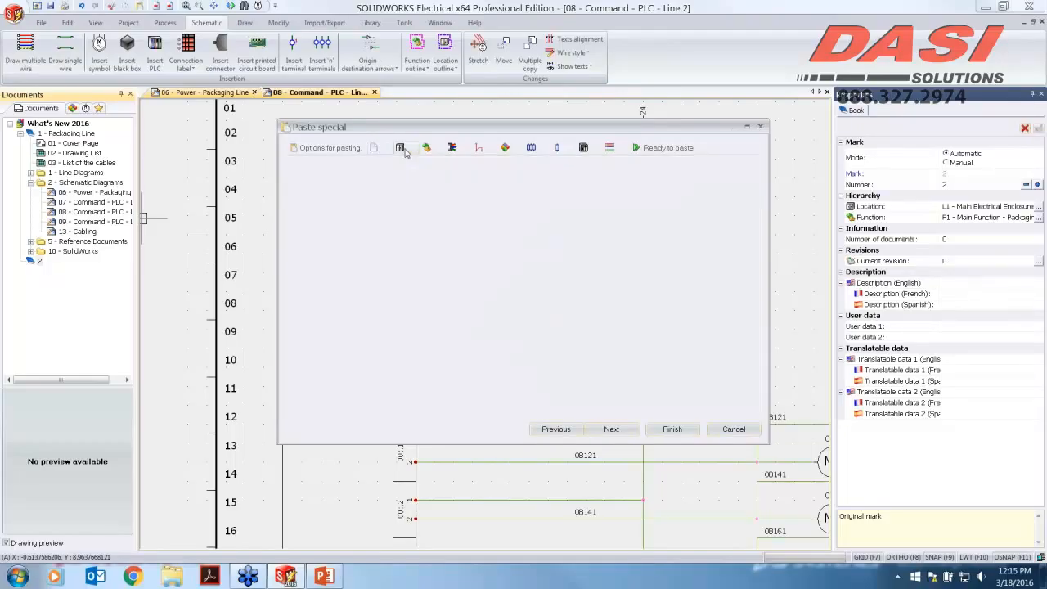
pyautogui.click(434, 279)
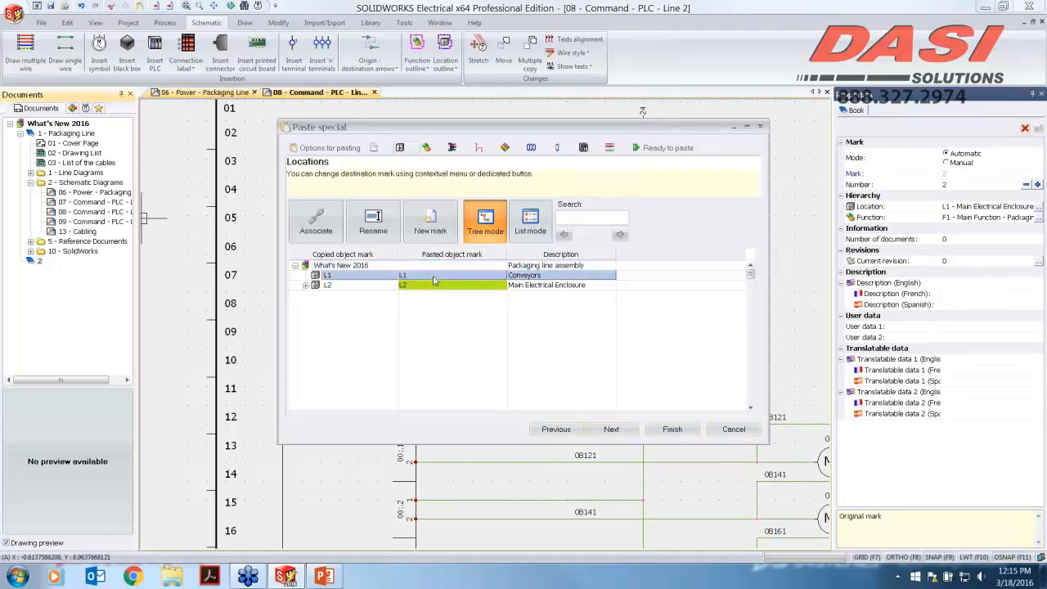
pyautogui.rightClick(435, 281)
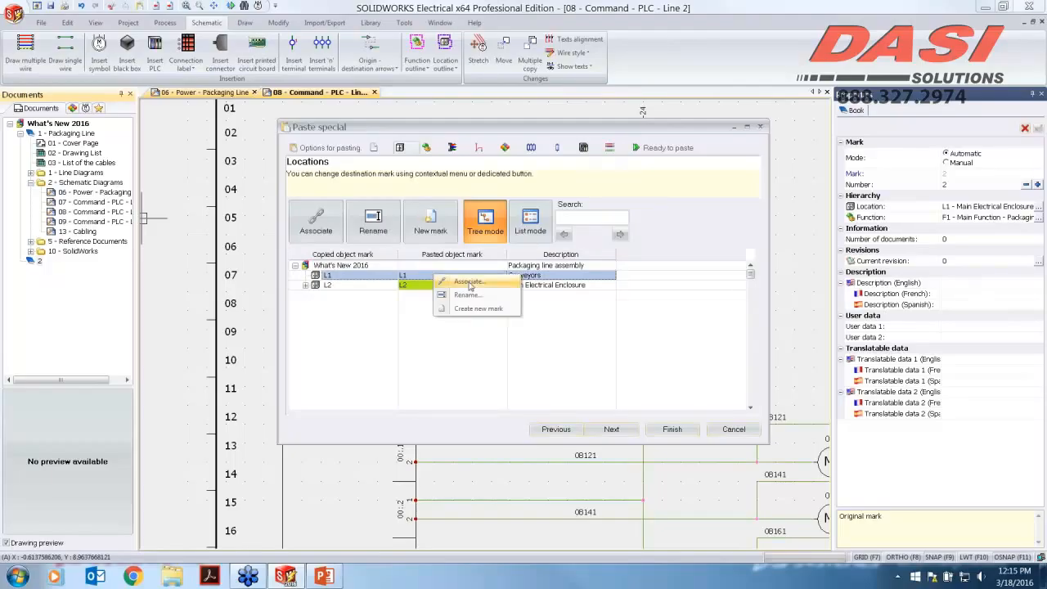
pyautogui.click(464, 283)
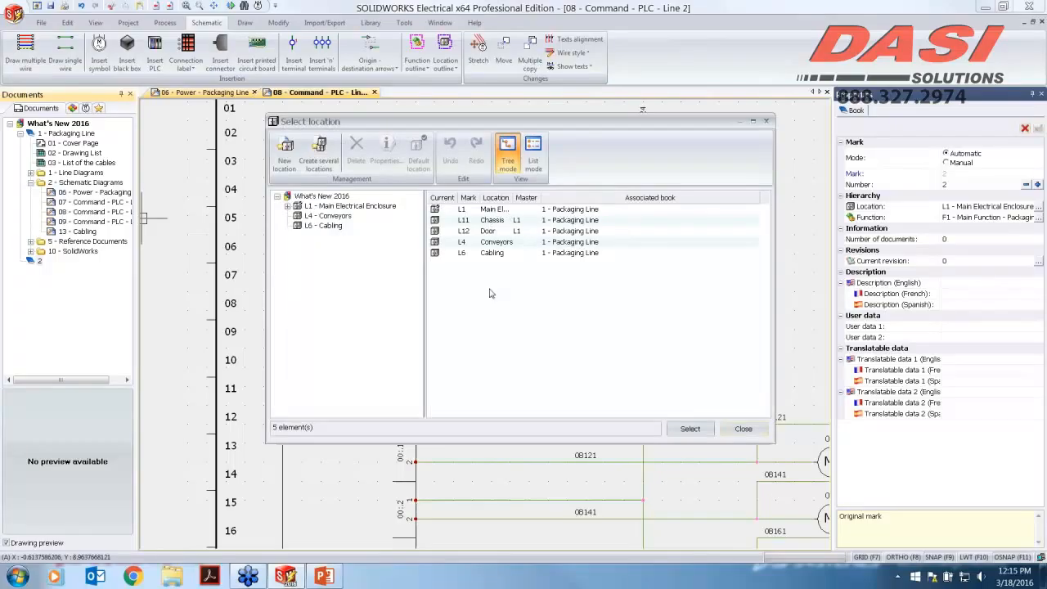
pyautogui.click(743, 429)
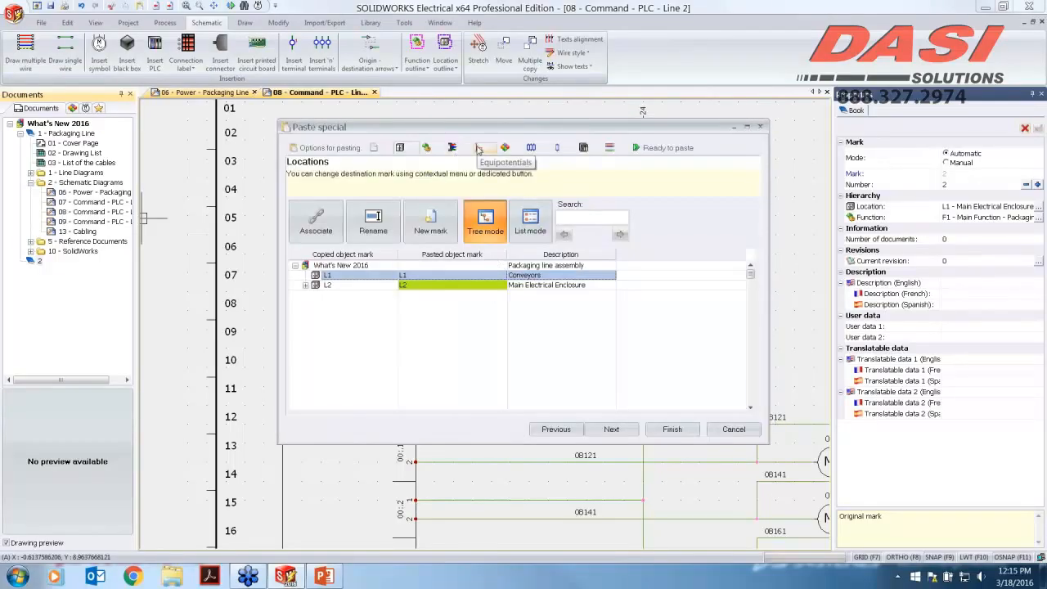
# Step: Associate the pasted Phase 1 wire style with the existing N L1 L2 L3 Neutral wire style and finish pasting
pyautogui.click(478, 148)
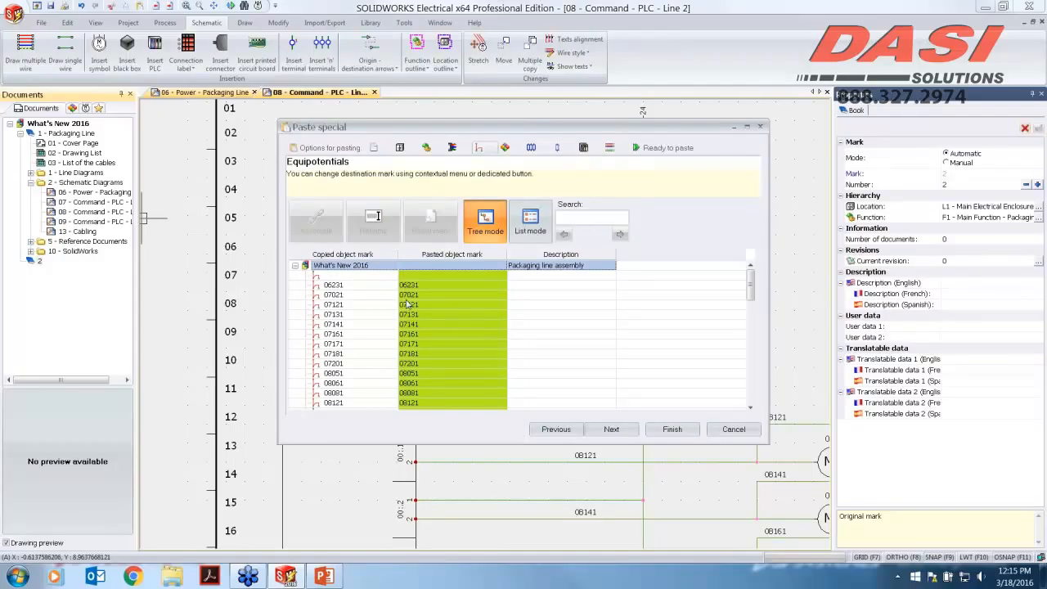
pyautogui.click(426, 148)
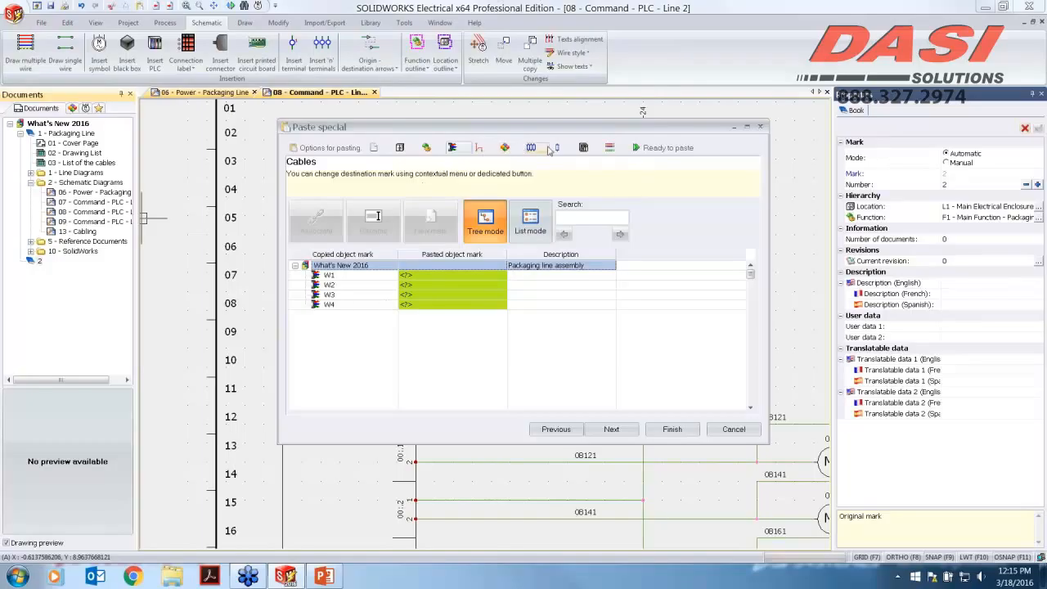
pyautogui.click(609, 151)
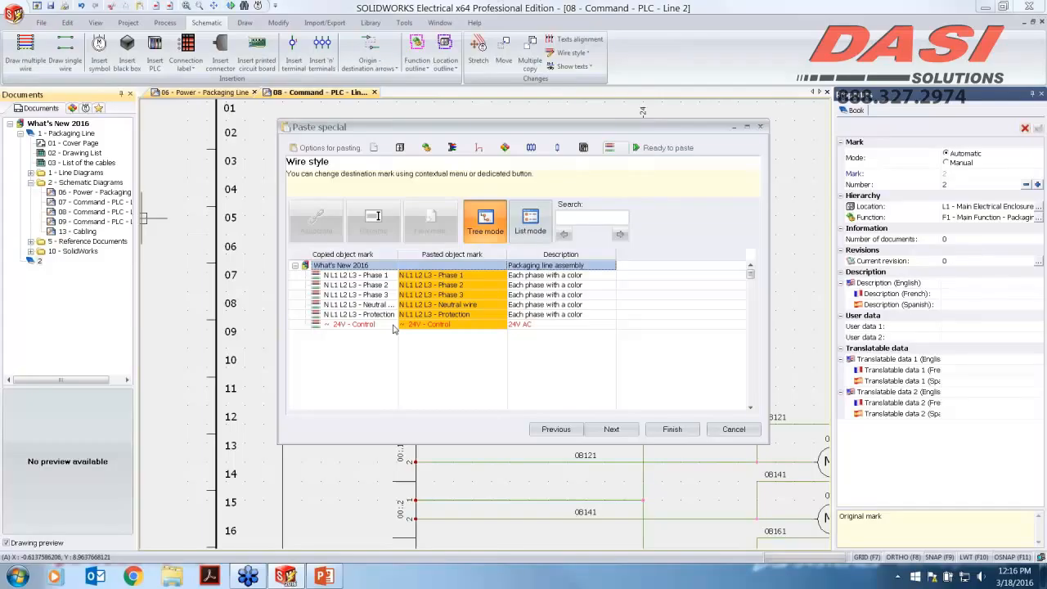
pyautogui.click(382, 280)
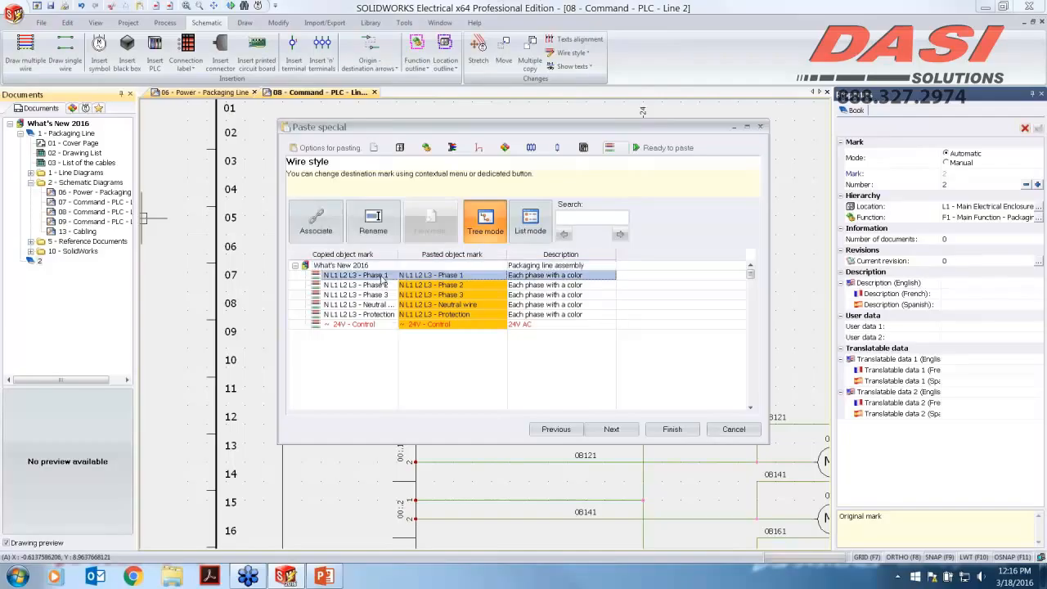
pyautogui.click(316, 225)
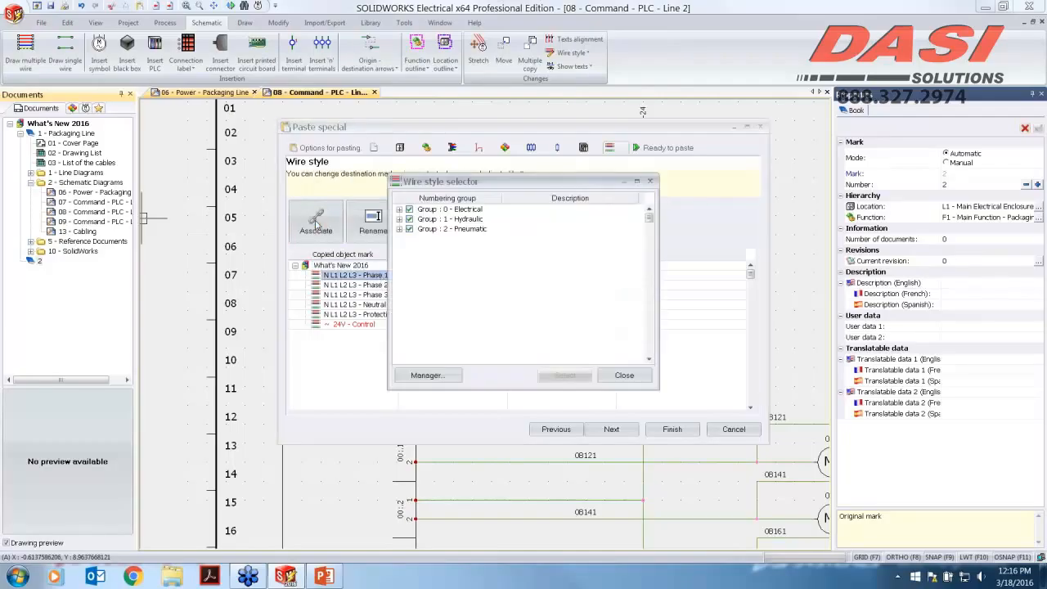
pyautogui.click(399, 210)
pyautogui.click(446, 269)
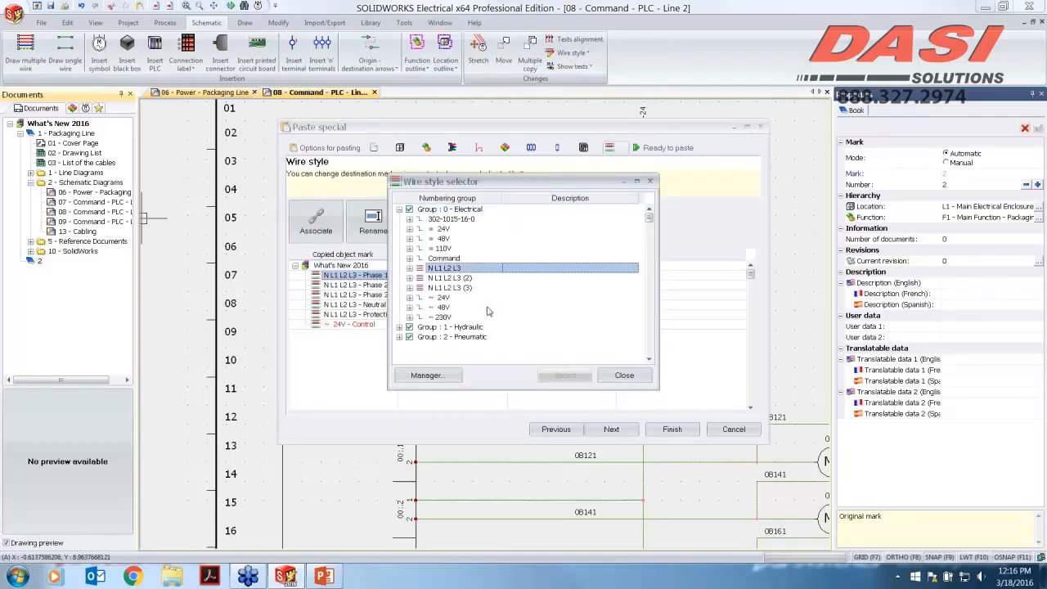
pyautogui.click(409, 268)
pyautogui.click(453, 278)
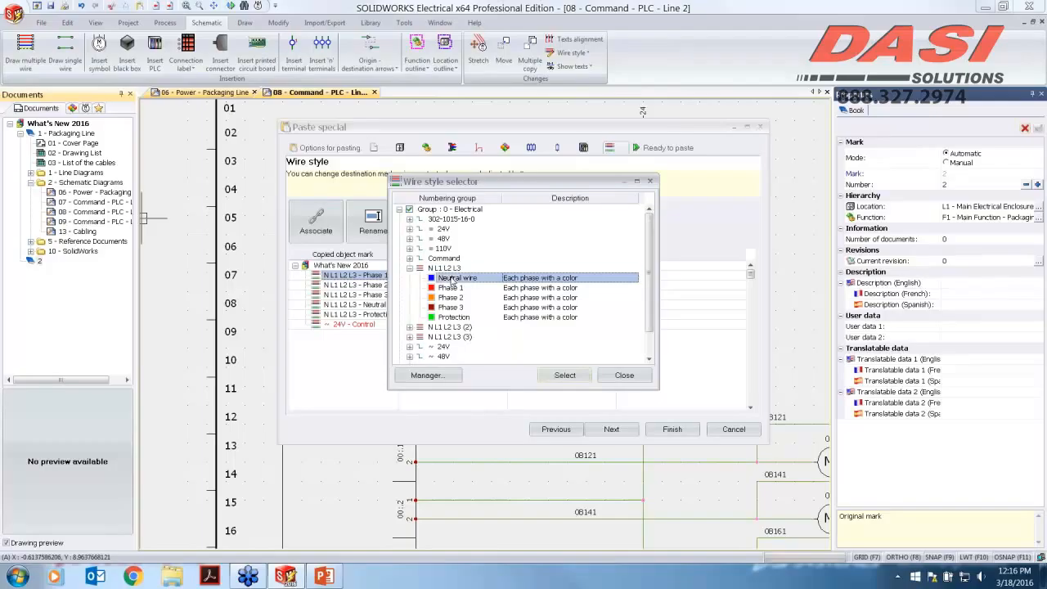
pyautogui.click(564, 375)
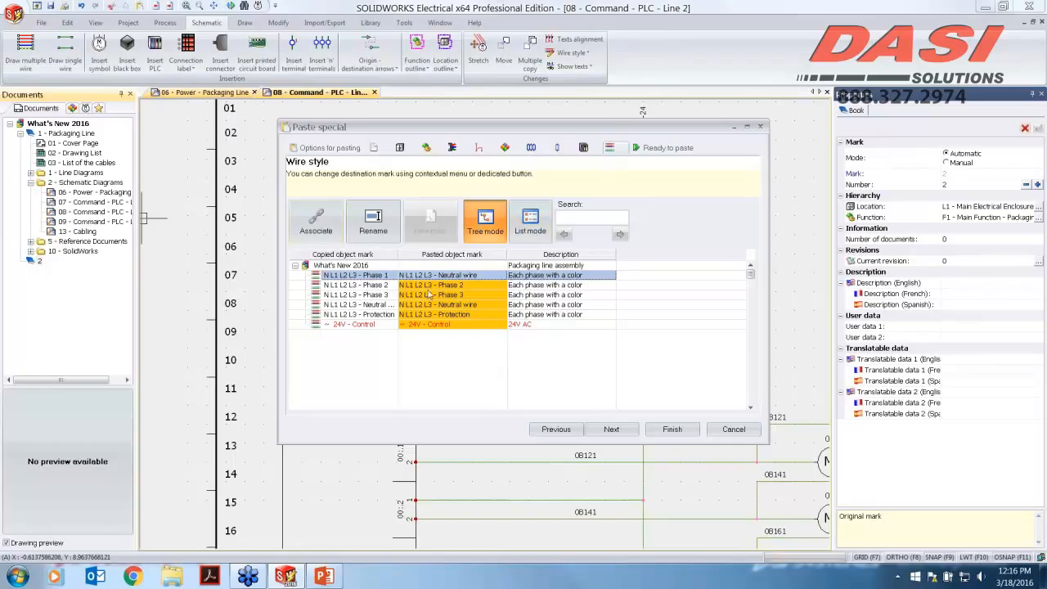
pyautogui.click(658, 431)
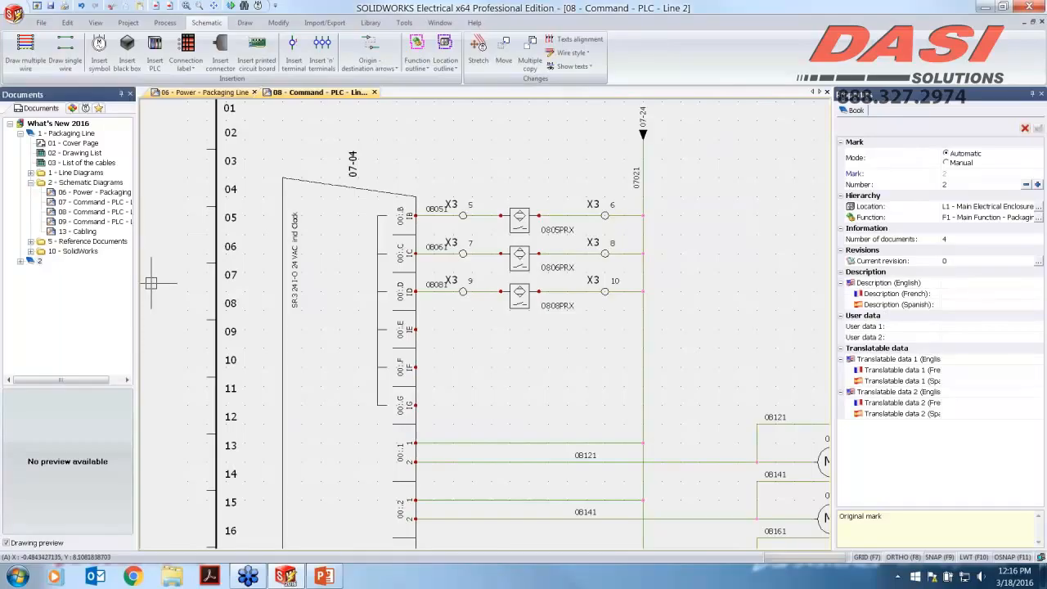
# Step: Open the new book's drawing 04 and compare it with the original Command - PLC and Cabling drawings
pyautogui.click(20, 261)
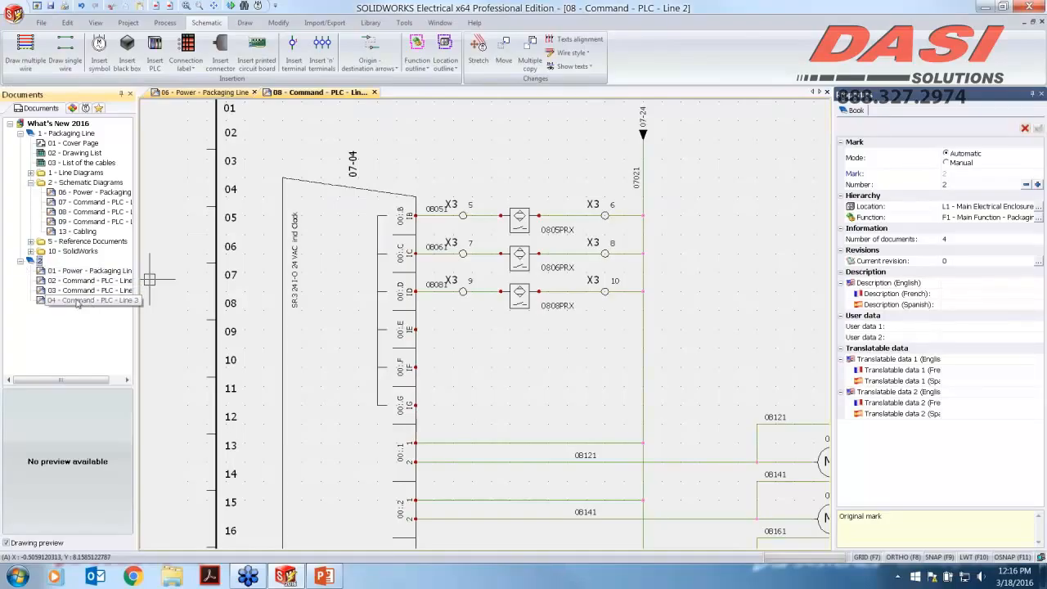
pyautogui.doubleClick(77, 301)
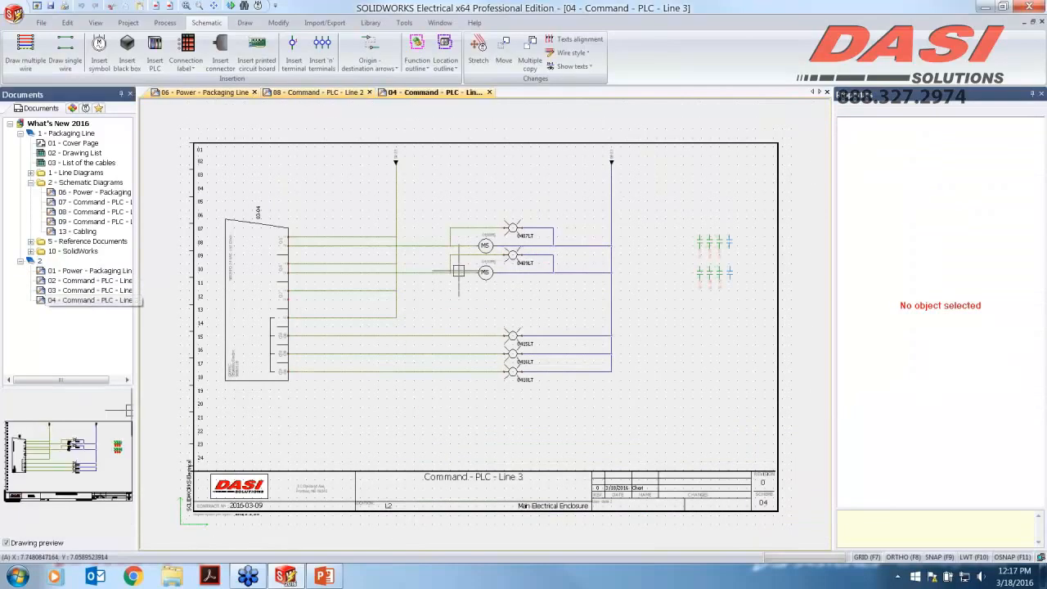
pyautogui.doubleClick(81, 222)
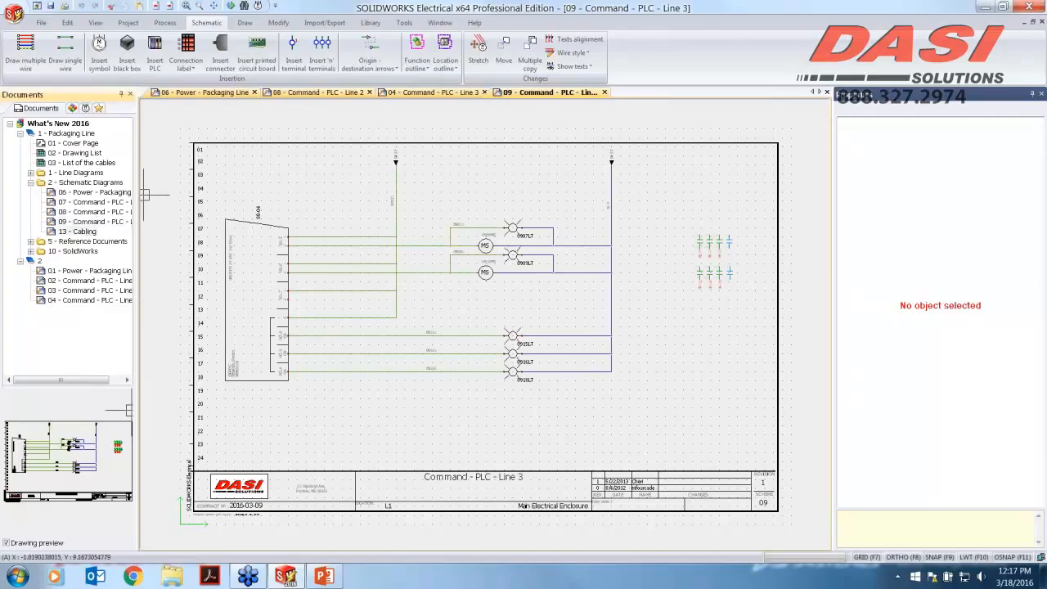
pyautogui.scroll(-2, 444, 375)
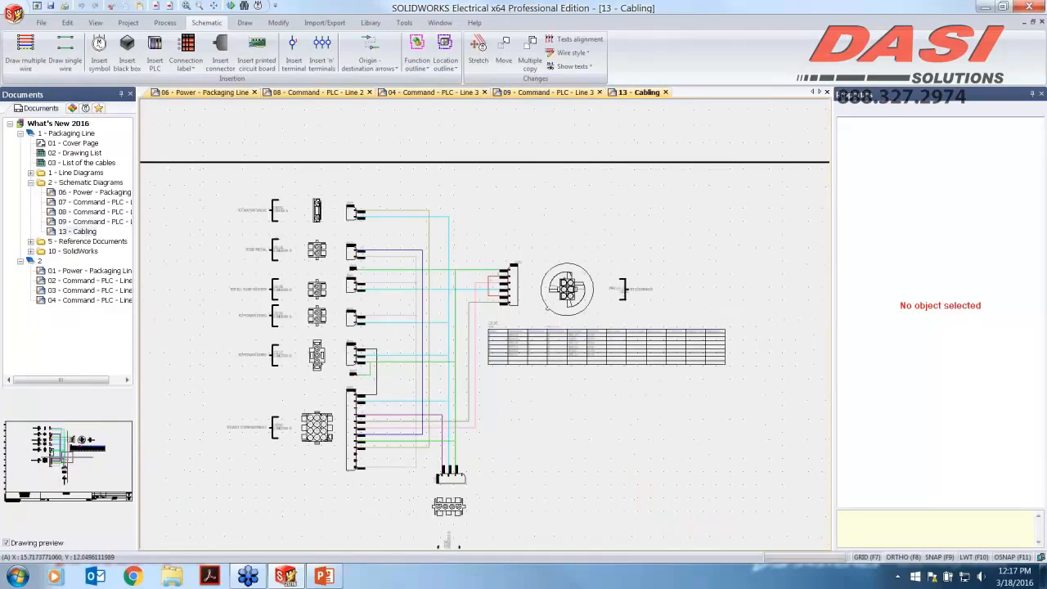
pyautogui.scroll(3, 441, 519)
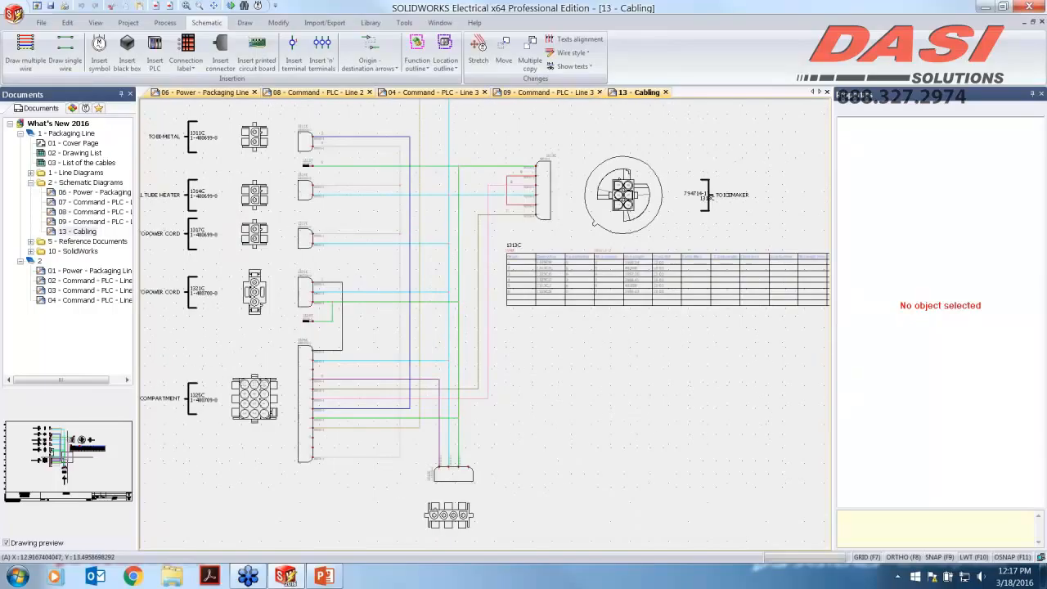
pyautogui.moveTo(336, 308); pyautogui.dragTo(354, 355, button='middle')
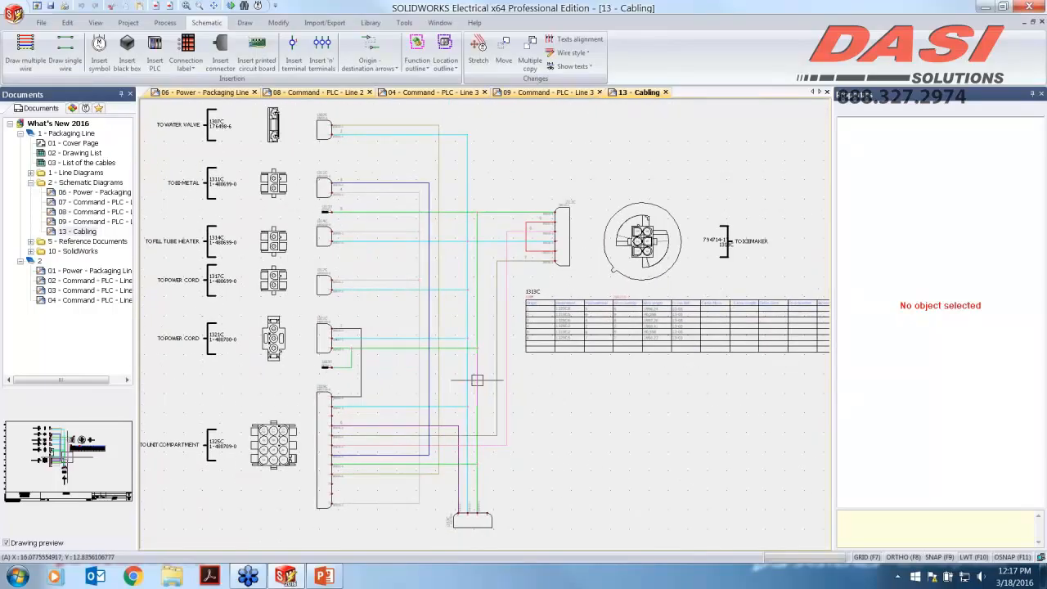
# Step: Select all components listed under location L6 - Cabling in the components tree
pyautogui.rightClick(318, 344)
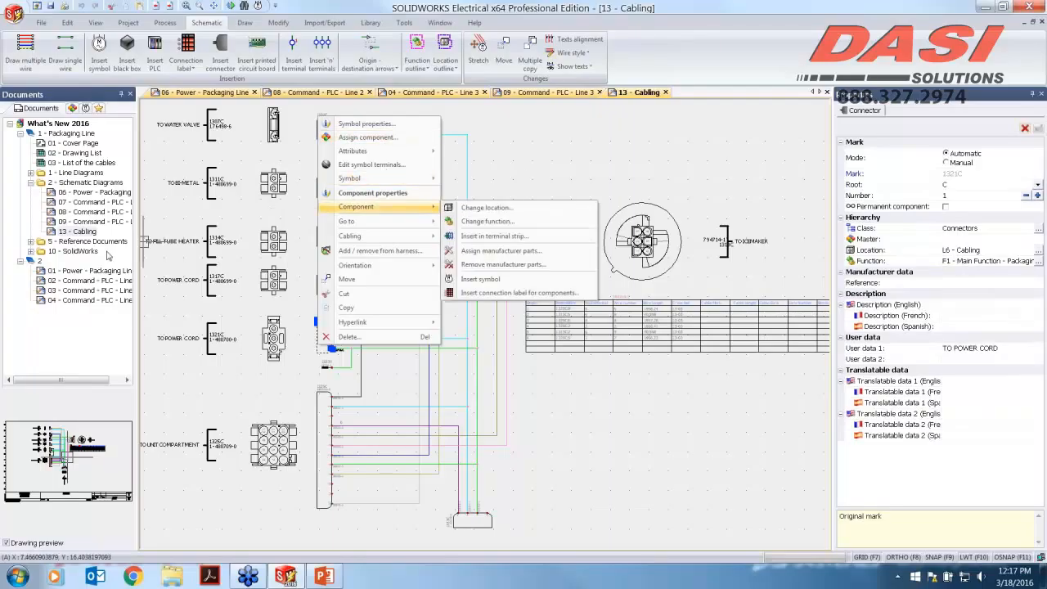
pyautogui.click(74, 109)
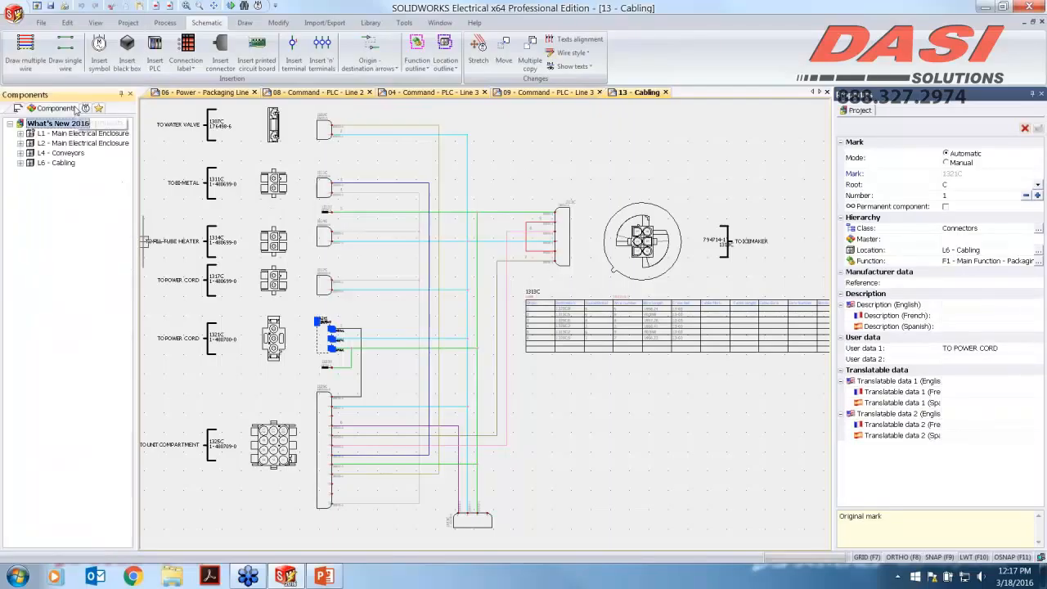
pyautogui.click(21, 163)
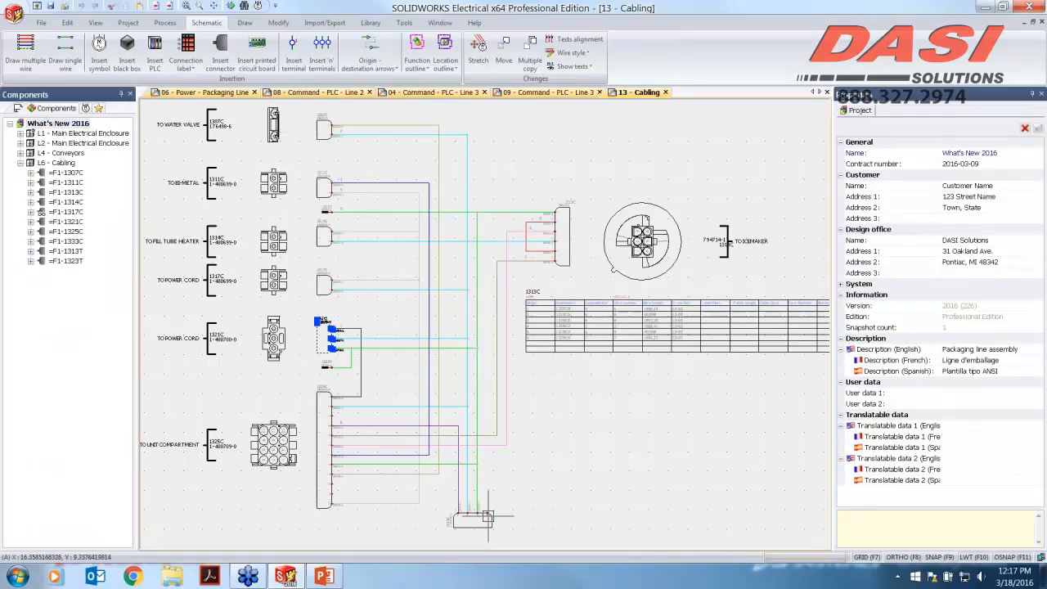
pyautogui.click(62, 173)
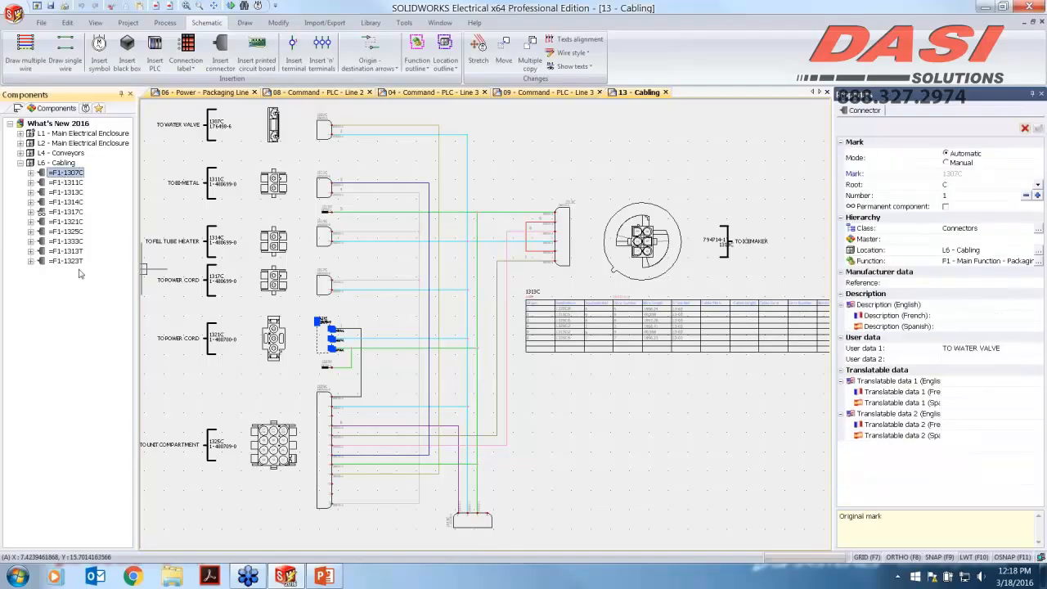
pyautogui.keyDown('shift'); pyautogui.click(67, 261); pyautogui.keyUp('shift')
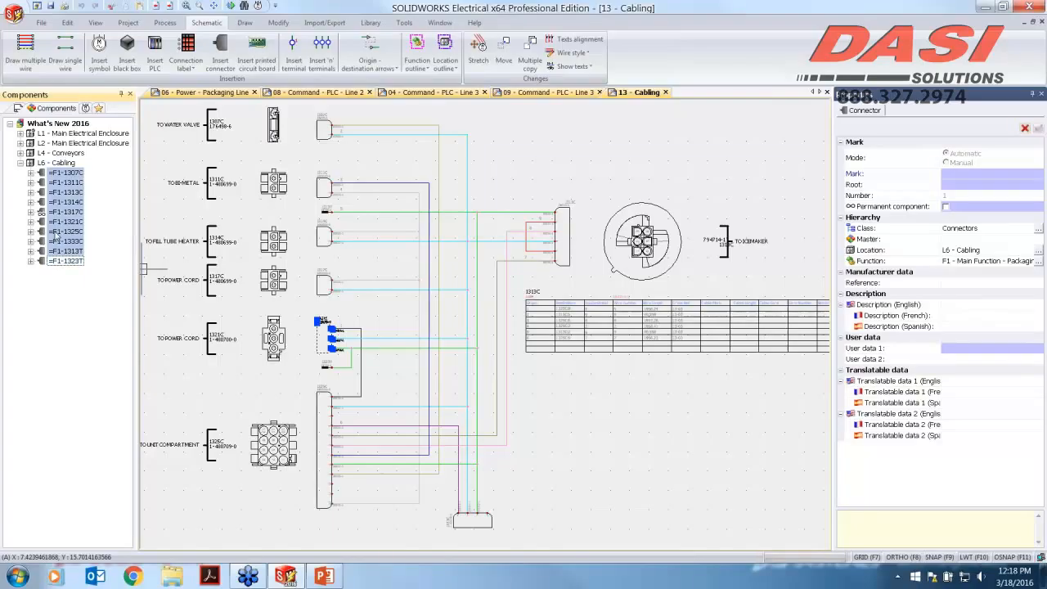
# Step: Add the selected cabling components and their wires to a newly created harness using Add / remove from harness
pyautogui.rightClick(55, 233)
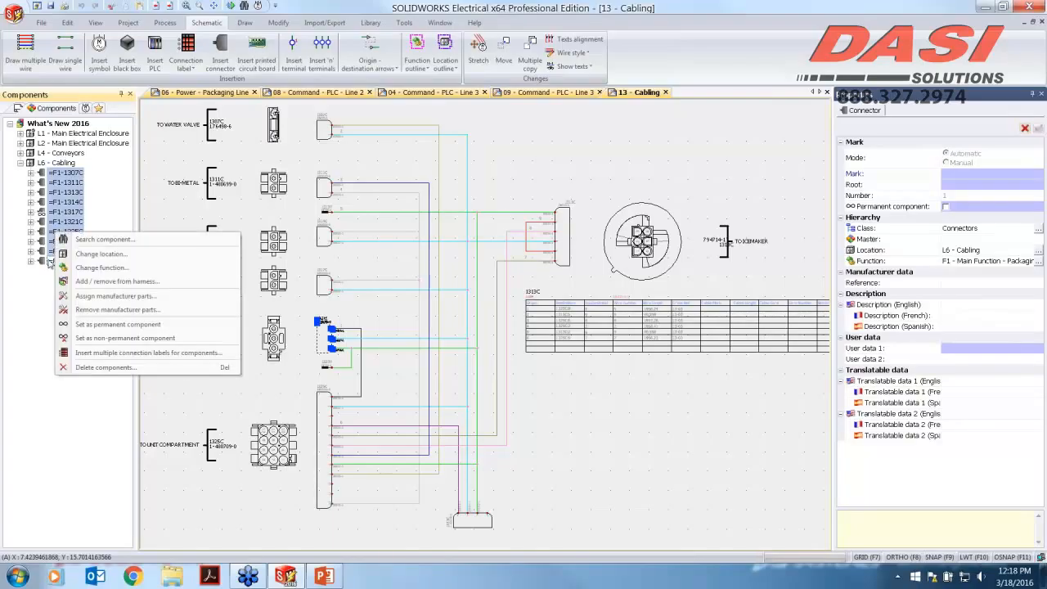
pyautogui.press('Escape')
pyautogui.rightClick(50, 262)
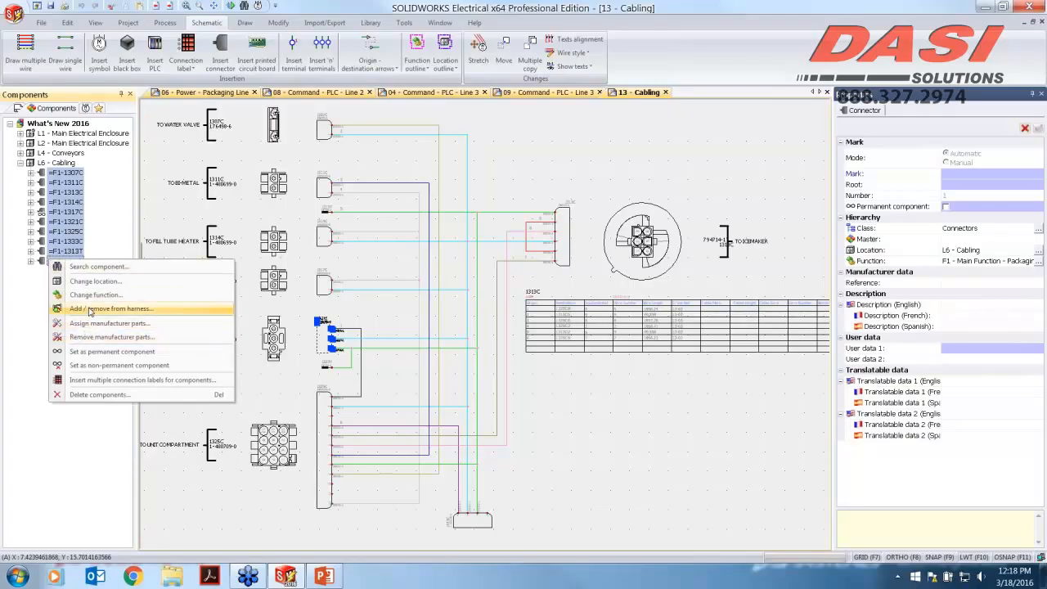
pyautogui.click(90, 309)
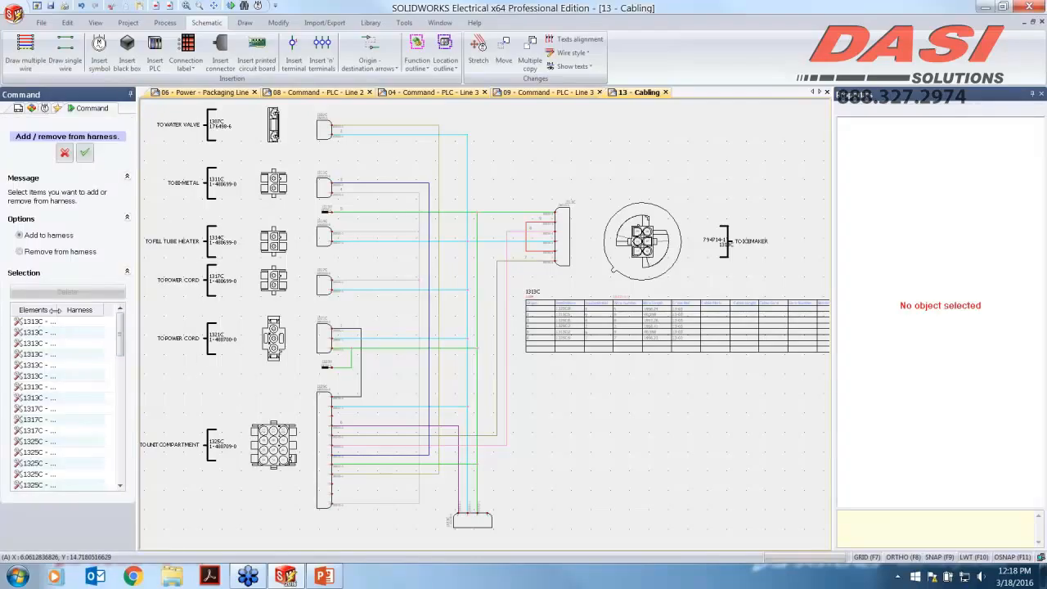
pyautogui.moveTo(67, 310); pyautogui.dragTo(119, 472)
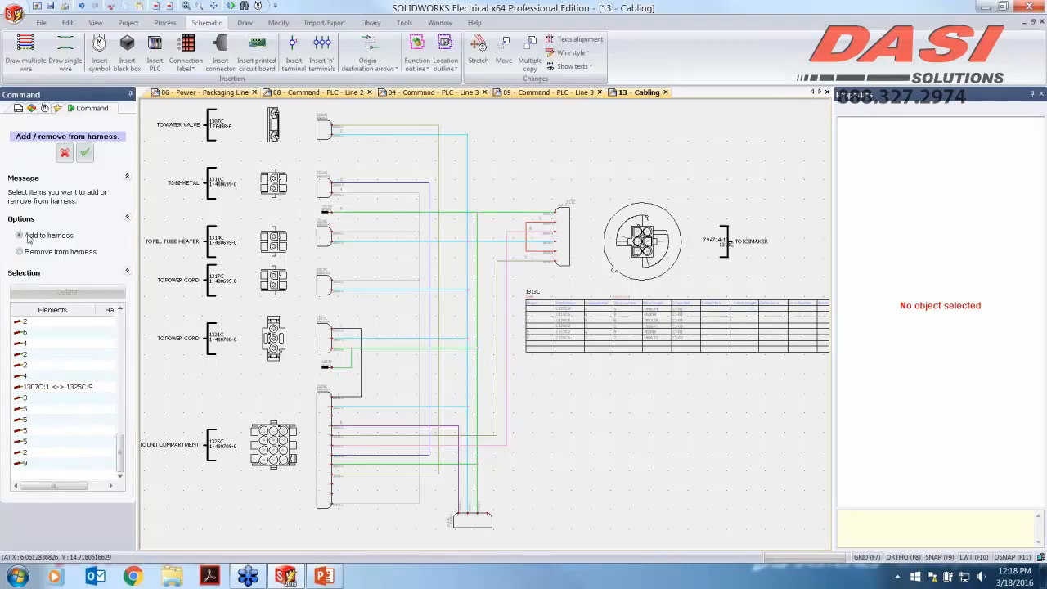
pyautogui.click(84, 154)
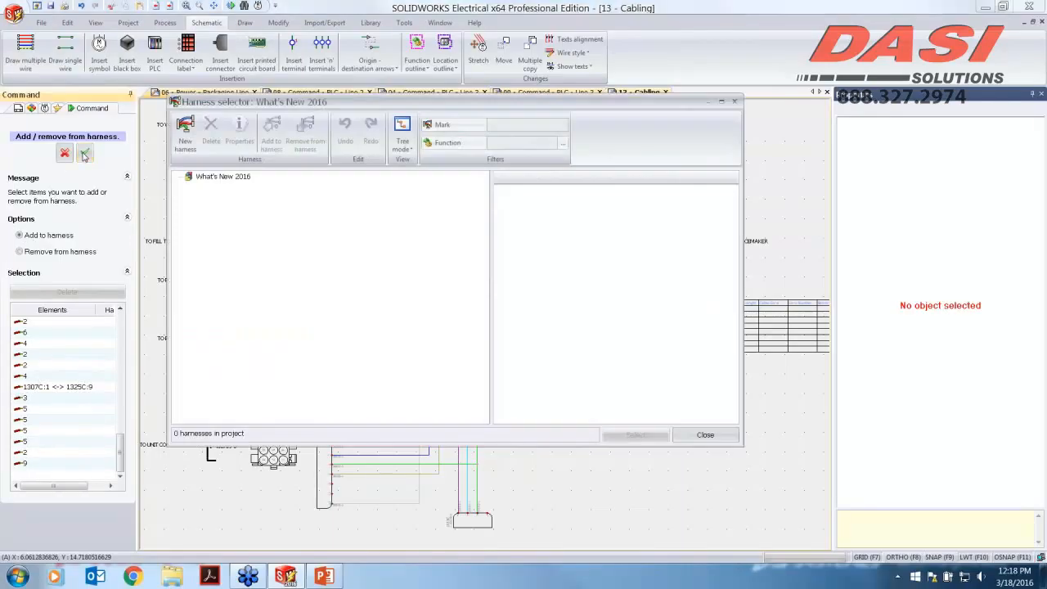
pyautogui.click(186, 132)
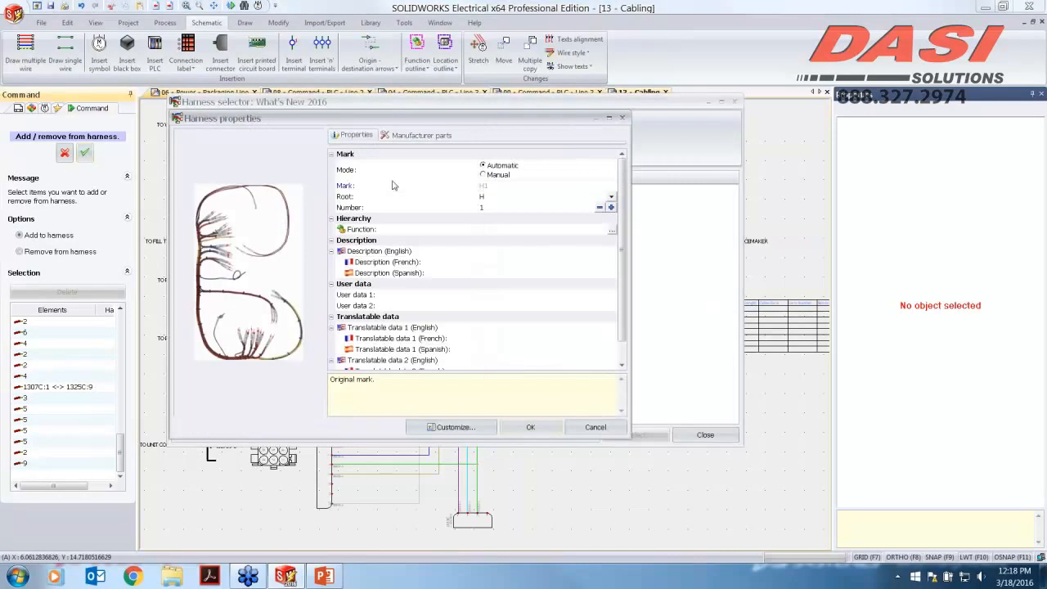
pyautogui.press('Return')
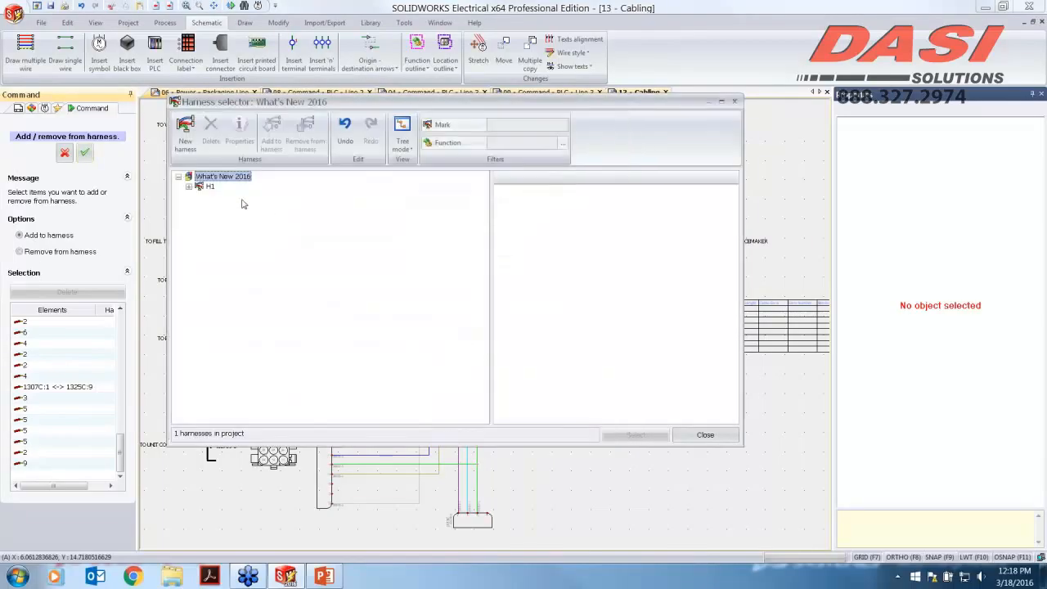
pyautogui.click(210, 187)
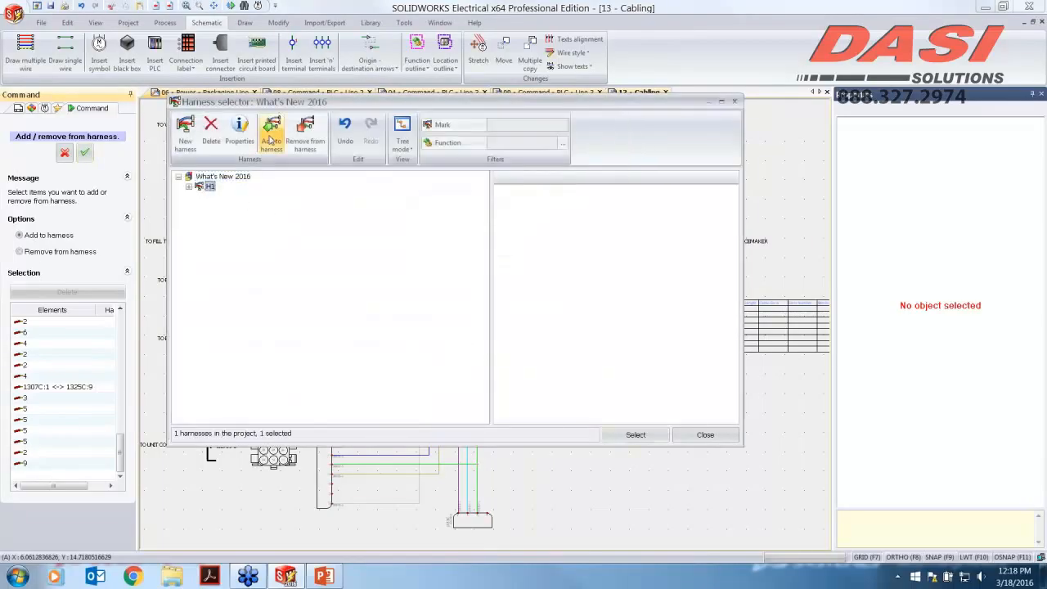
pyautogui.click(631, 436)
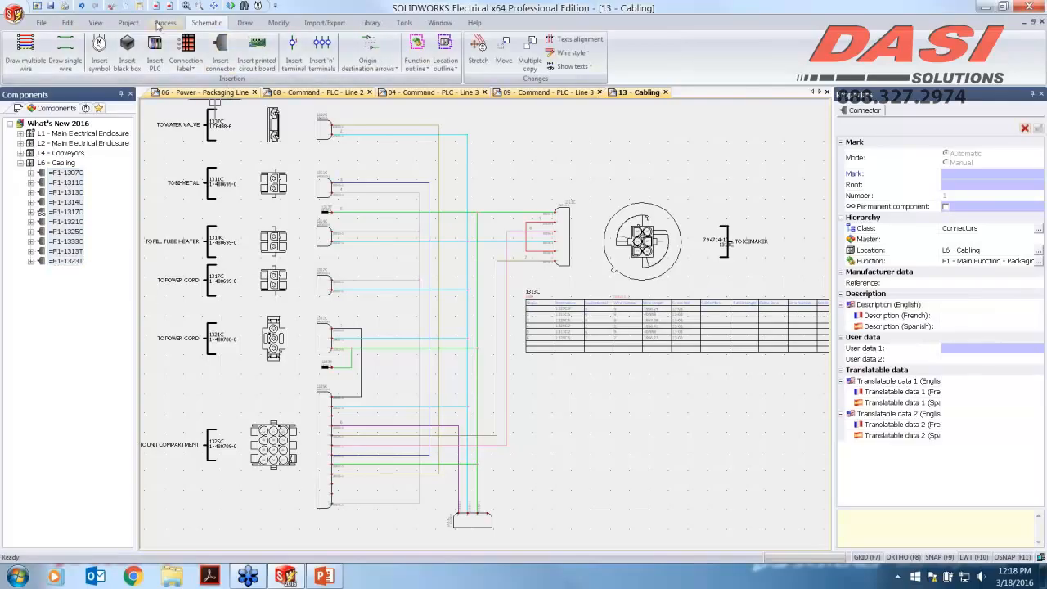
# Step: Open the harness manager and examine the new harness's wires and components
pyautogui.click(129, 23)
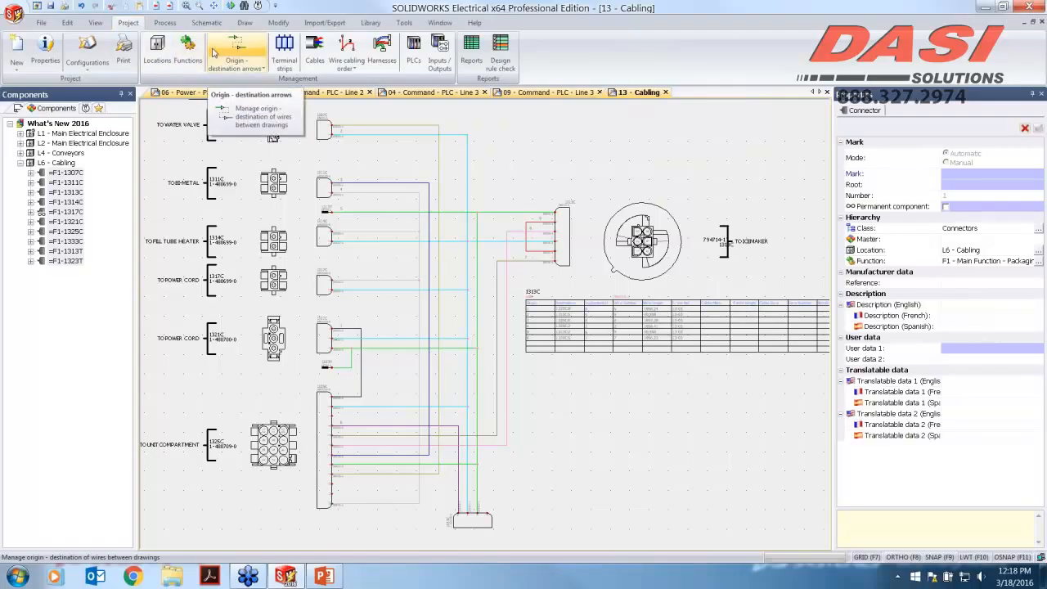
pyautogui.click(381, 51)
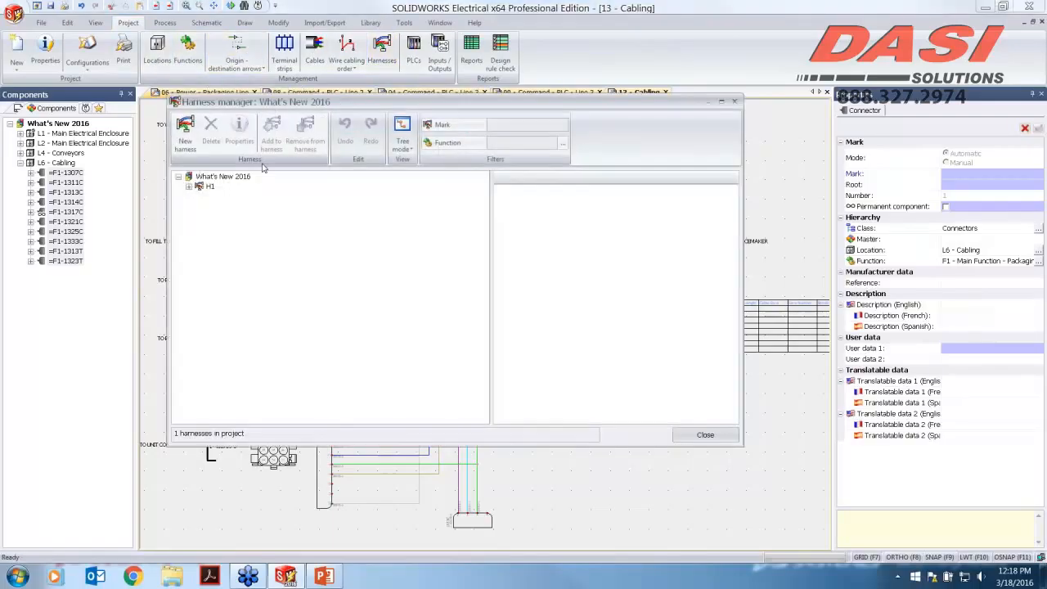
pyautogui.click(189, 186)
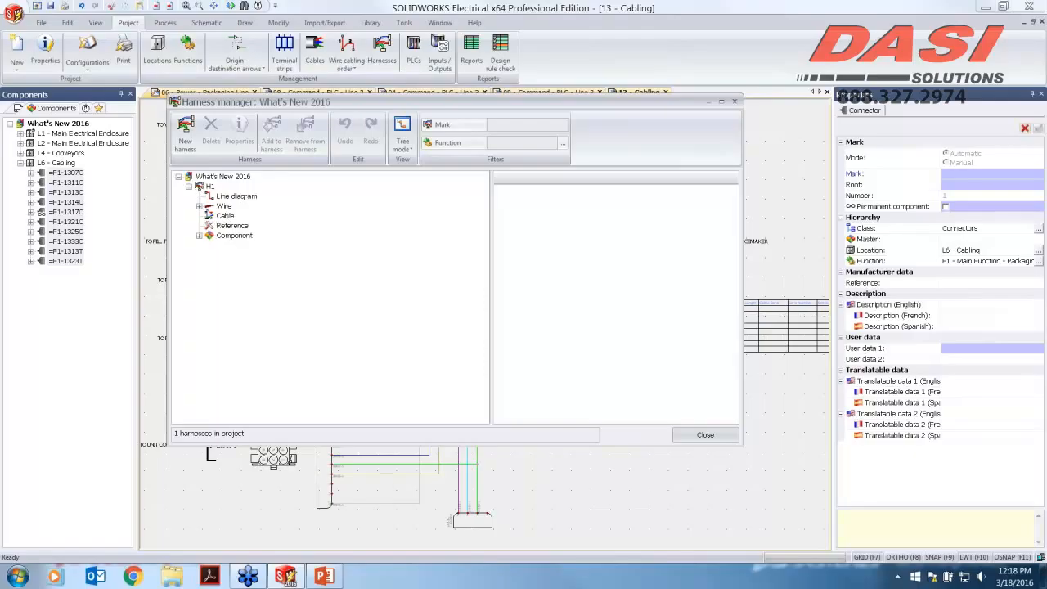
pyautogui.click(198, 207)
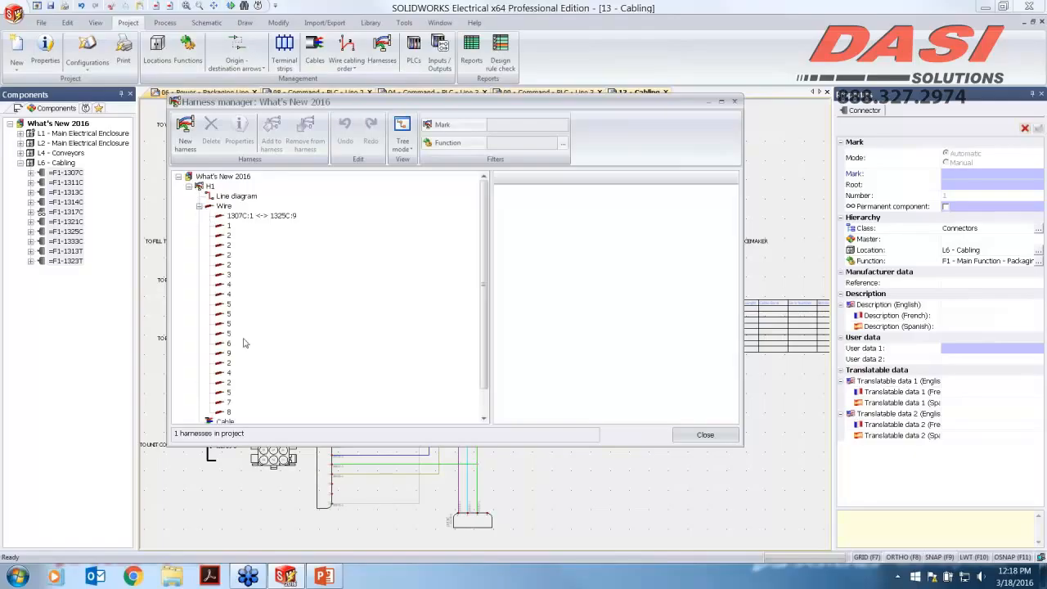
pyautogui.click(199, 207)
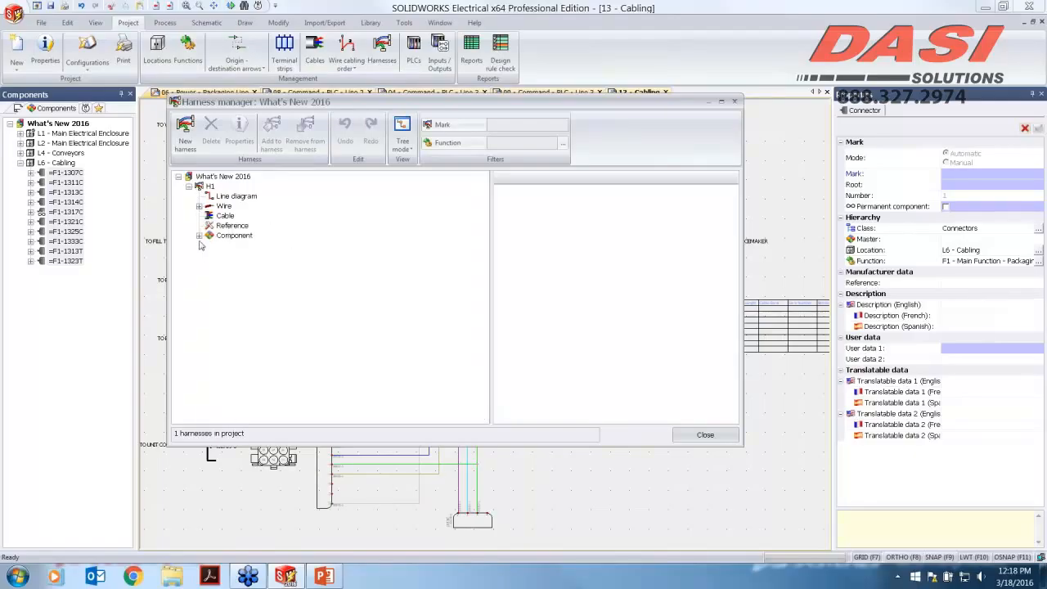
pyautogui.click(199, 236)
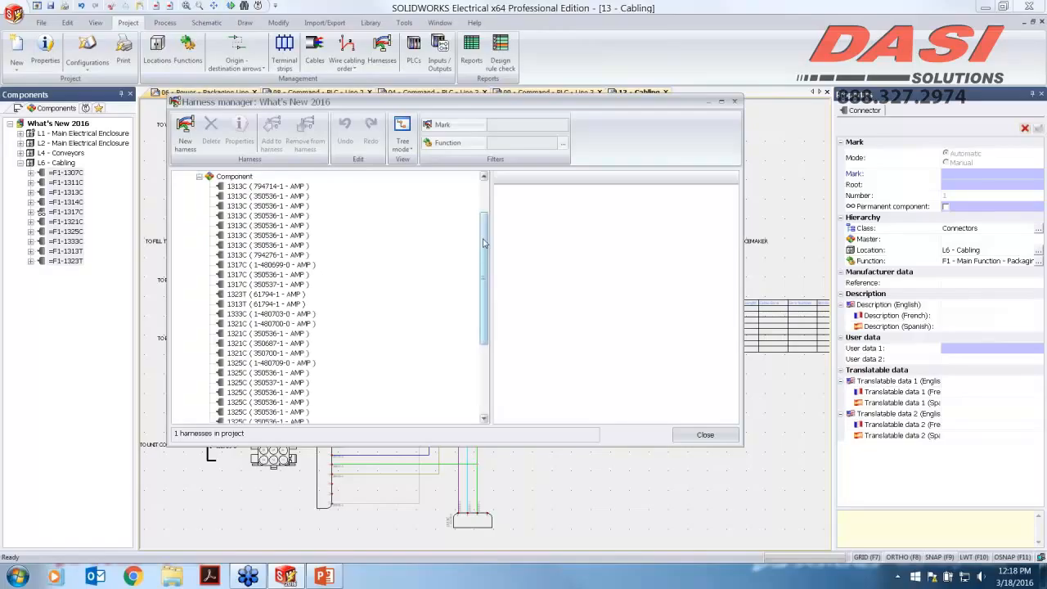
pyautogui.moveTo(485, 243); pyautogui.dragTo(490, 295)
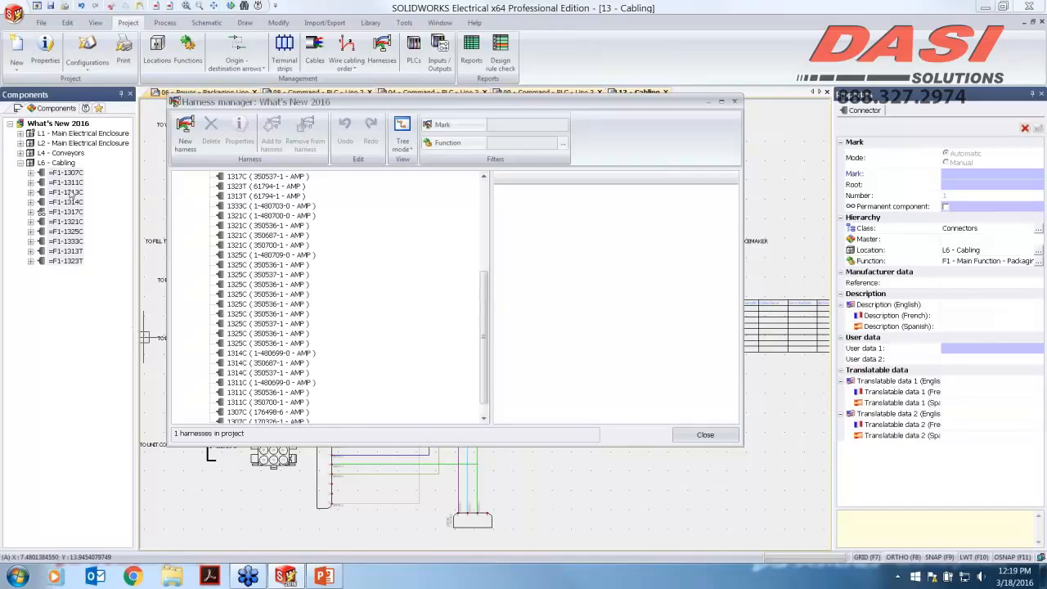
pyautogui.click(703, 434)
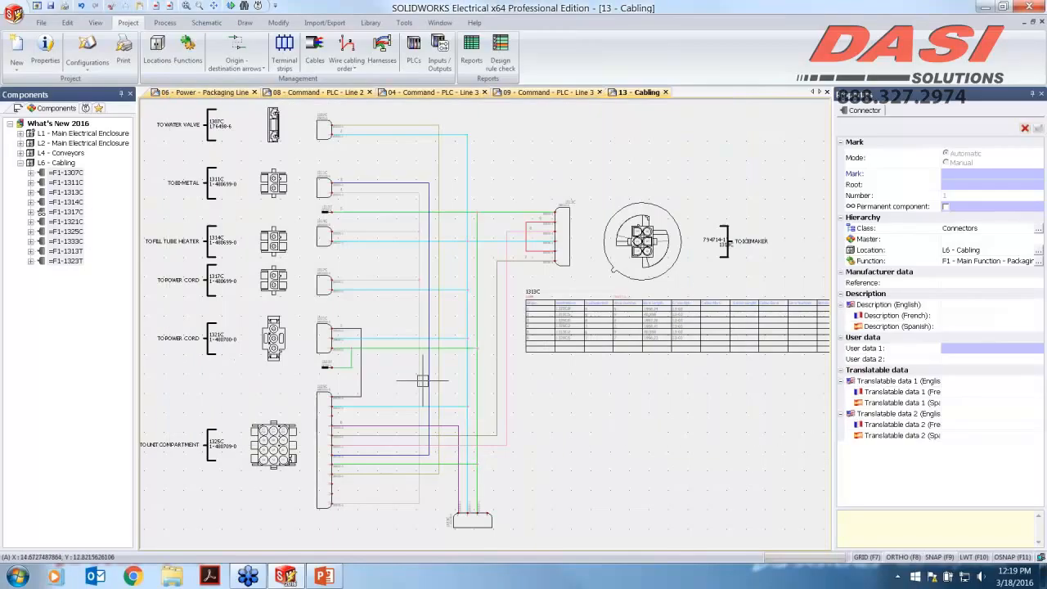